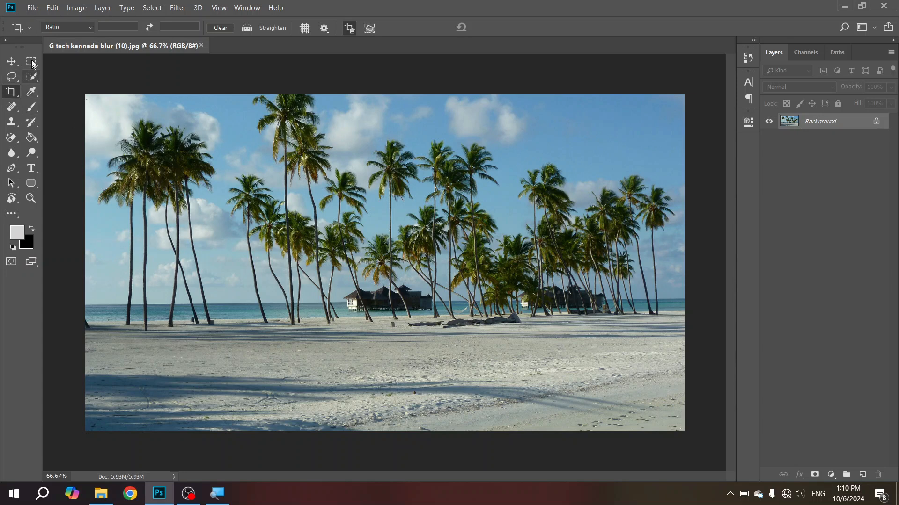
# Step: Crop the beach photo freehand to the area around the hut and its surrounding palm trees
pyautogui.click(10, 96)
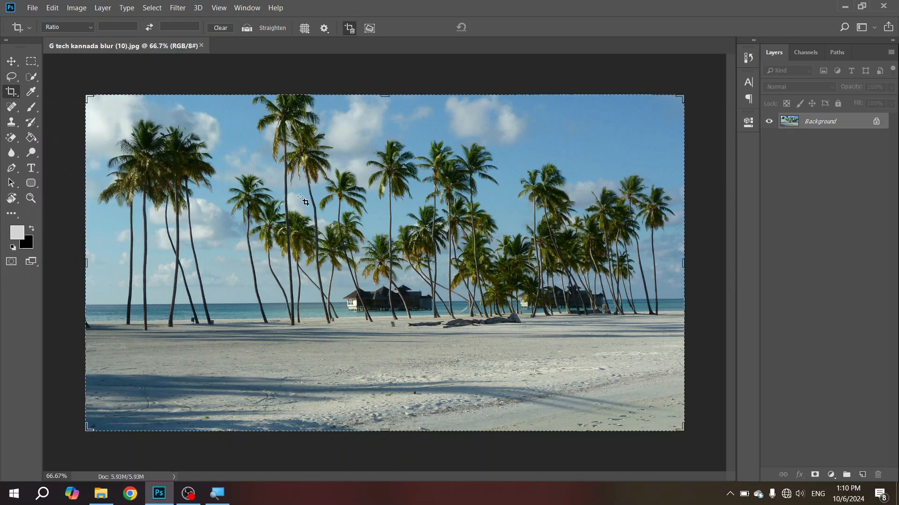
pyautogui.moveTo(274, 195); pyautogui.dragTo(503, 372)
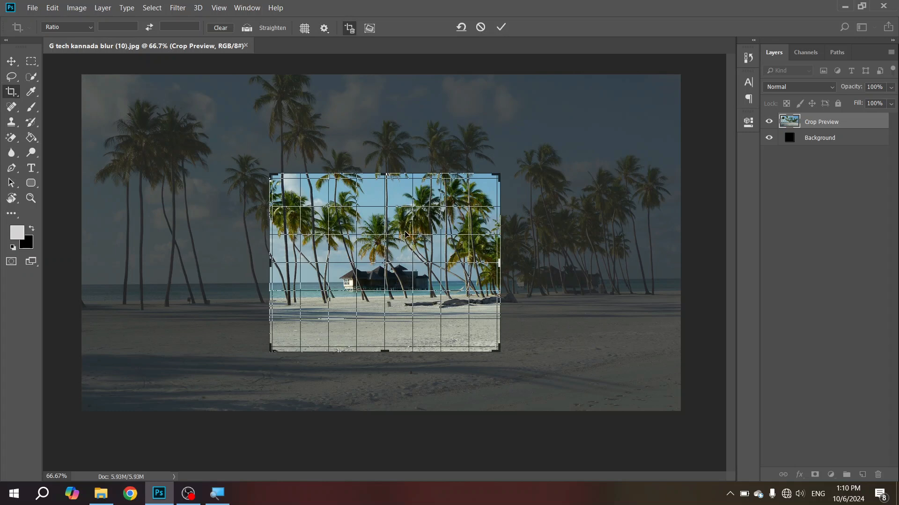
pyautogui.moveTo(408, 236); pyautogui.dragTo(378, 256)
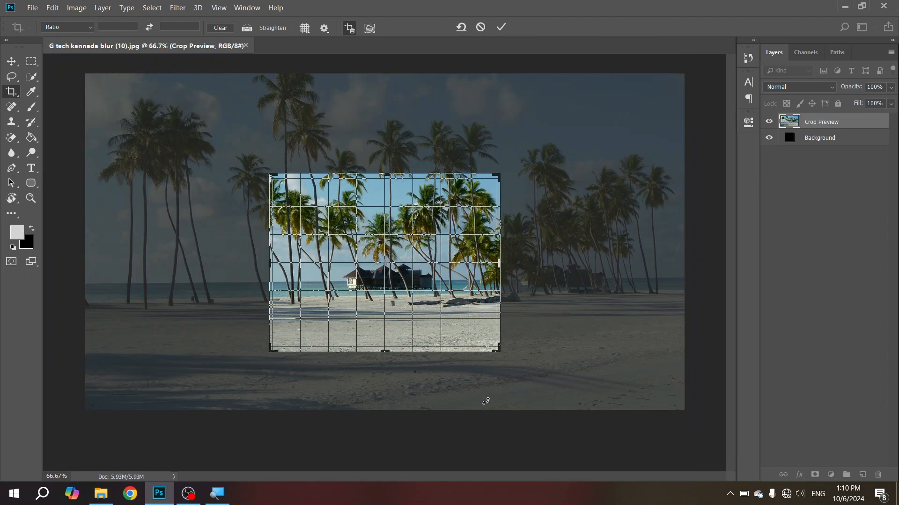
pyautogui.moveTo(498, 350)
pyautogui.mouseDown()
pyautogui.moveTo(563, 355)
pyautogui.moveTo(442, 338)
pyautogui.moveTo(502, 341)
pyautogui.moveTo(532, 321)
pyautogui.moveTo(538, 361)
pyautogui.moveTo(531, 368)
pyautogui.moveTo(525, 346)
pyautogui.moveTo(495, 345)
pyautogui.mouseUp()
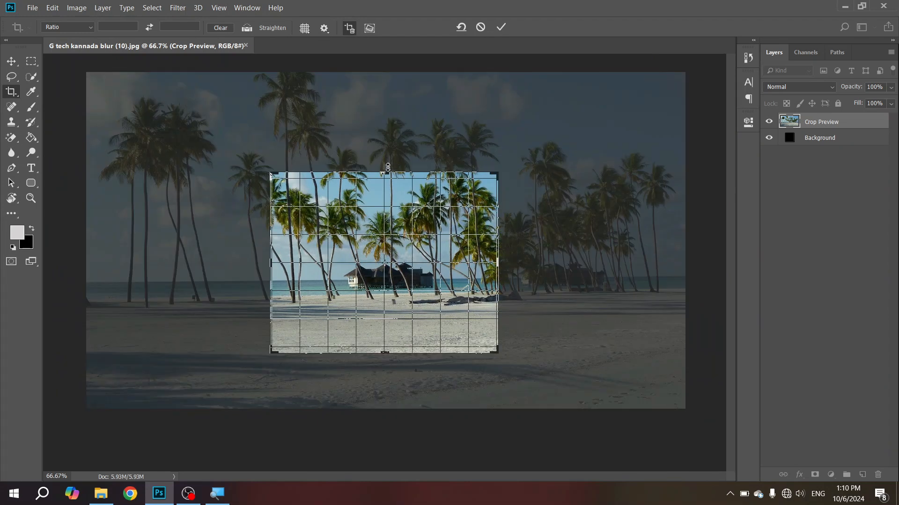
pyautogui.moveTo(388, 167)
pyautogui.mouseDown()
pyautogui.moveTo(389, 193)
pyautogui.moveTo(389, 177)
pyautogui.mouseUp()
pyautogui.moveTo(498, 261)
pyautogui.mouseDown()
pyautogui.moveTo(540, 261)
pyautogui.moveTo(496, 262)
pyautogui.mouseUp()
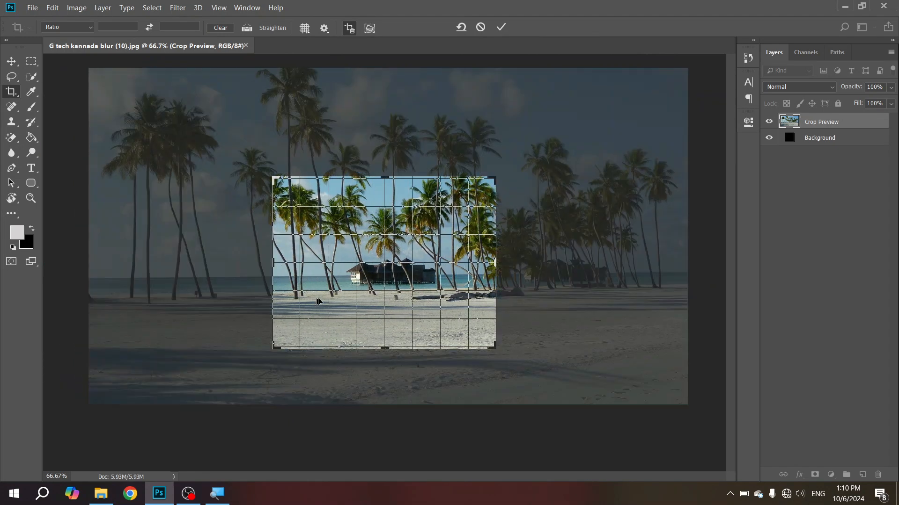
pyautogui.click(501, 28)
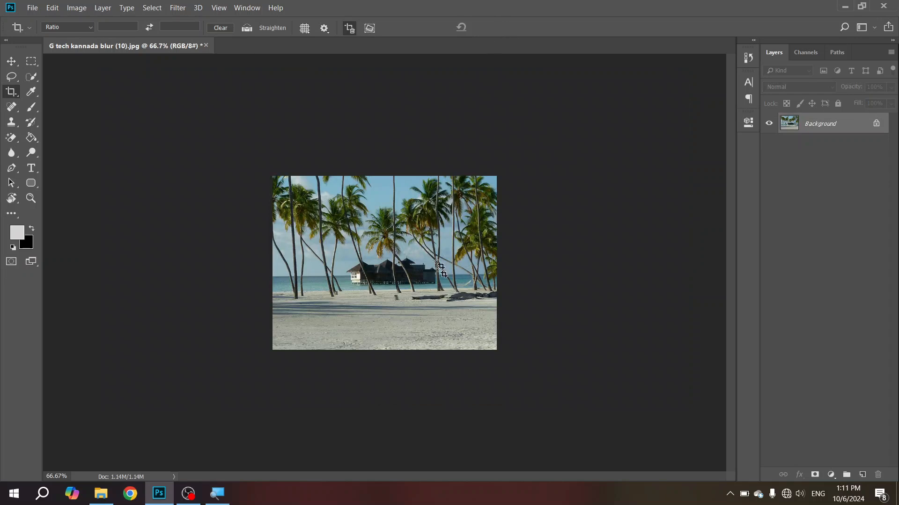
# Step: Reopen a crop frame over the cropped photo, commit it, and undo the crop to restore the full image
pyautogui.moveTo(212, 136); pyautogui.dragTo(535, 368)
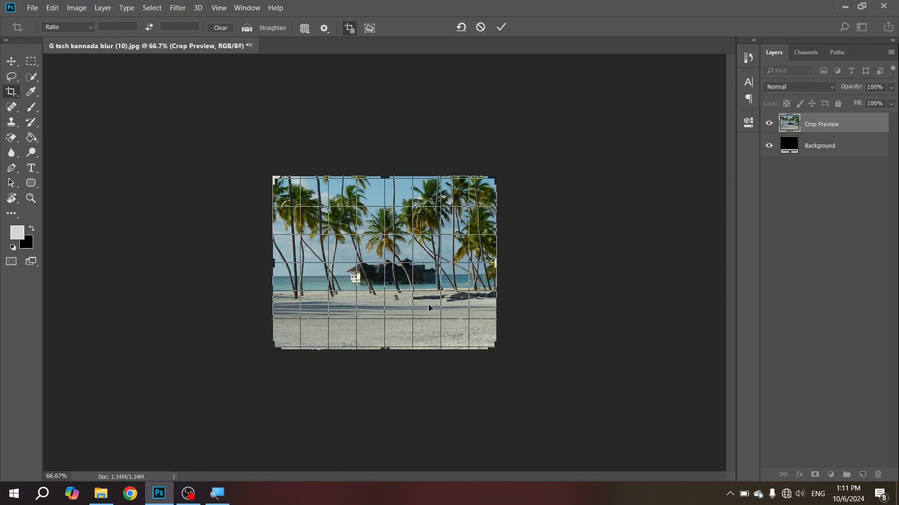
pyautogui.press('Return')
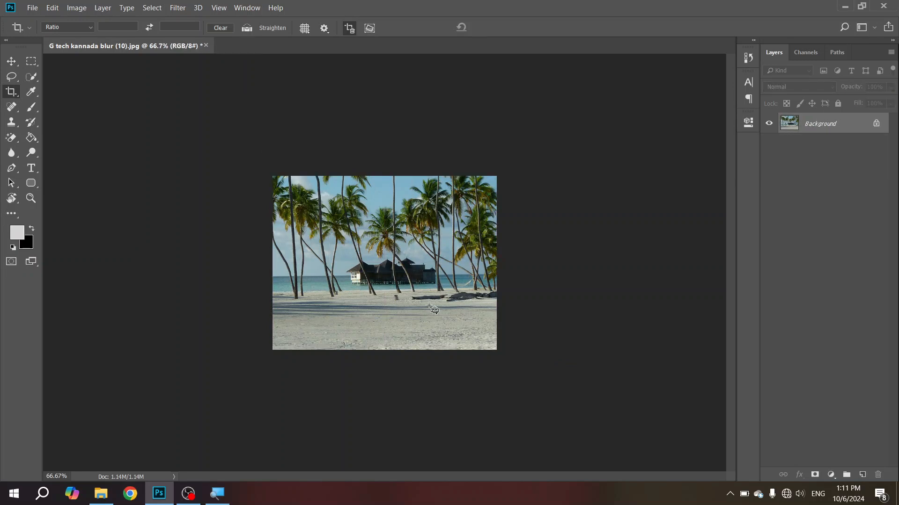
pyautogui.hotkey('ctrl', 'z')
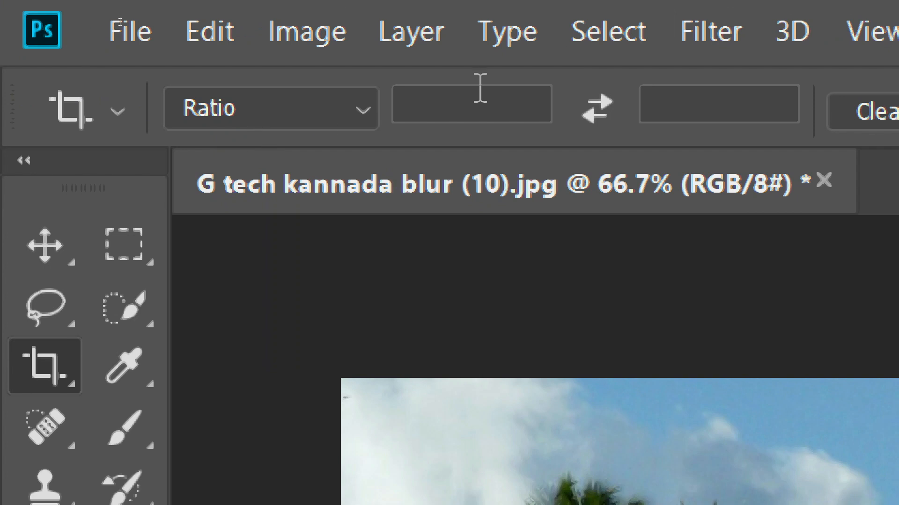
# Step: Set the crop preset to Original Ratio, shrink the crop frame proportionally and reposition the photo so the hut sits inside it
pyautogui.click(365, 117)
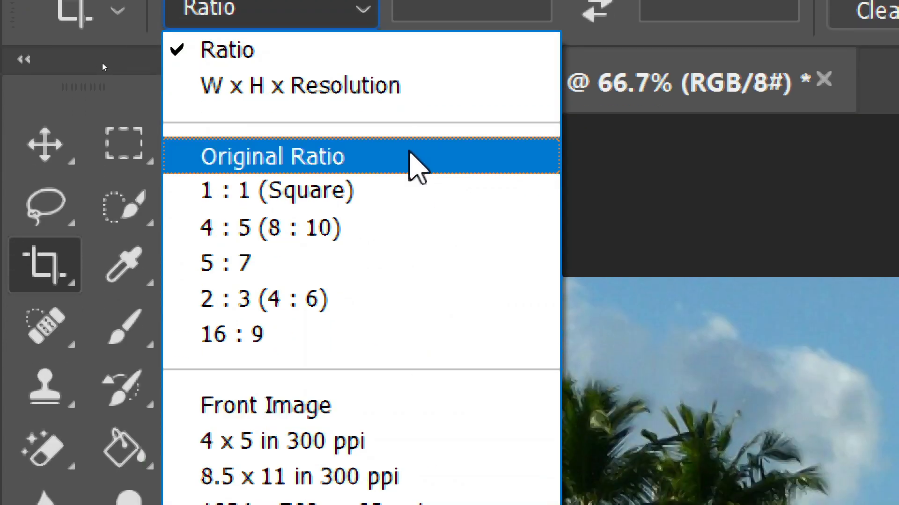
pyautogui.click(414, 159)
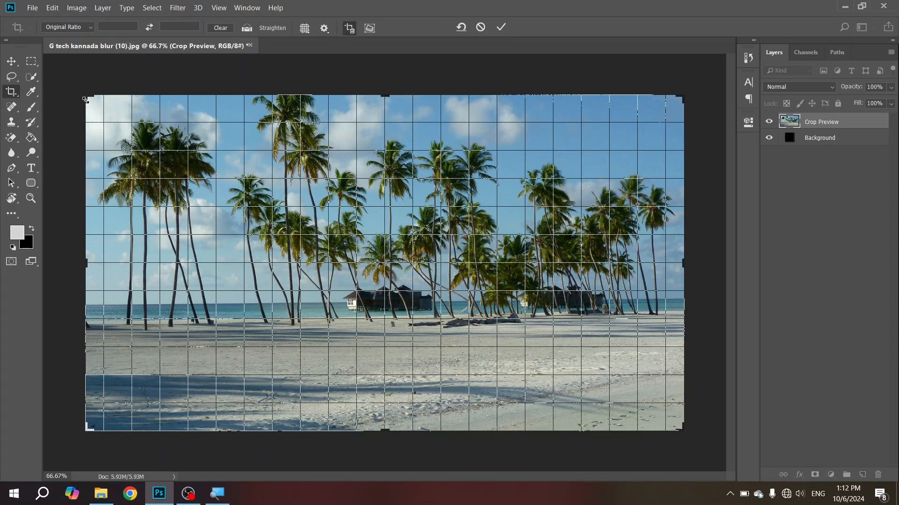
pyautogui.moveTo(85, 98); pyautogui.dragTo(72, 125)
pyautogui.moveTo(382, 96); pyautogui.dragTo(383, 151)
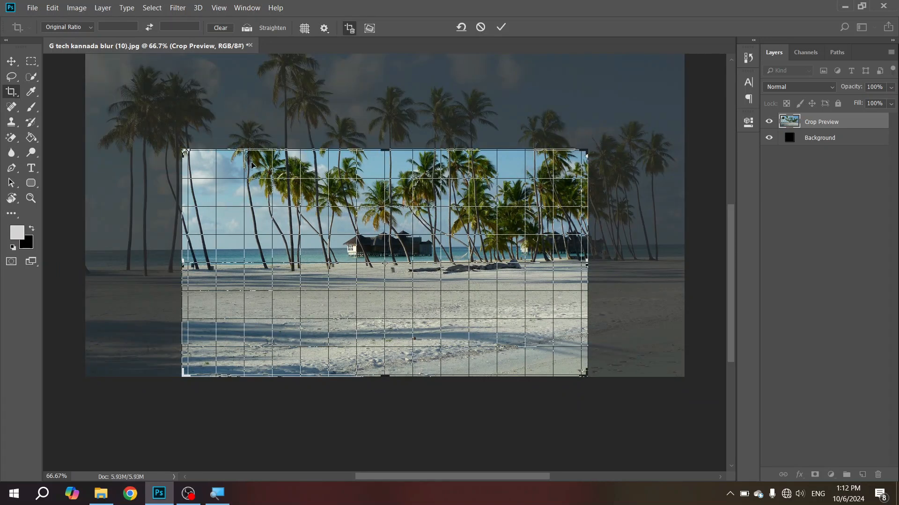
pyautogui.moveTo(386, 146); pyautogui.dragTo(387, 139)
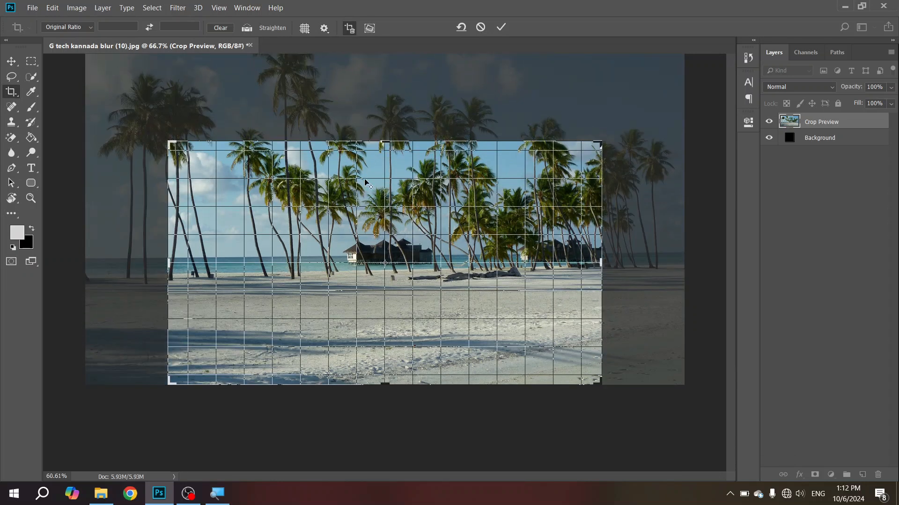
pyautogui.hotkey('ctrl', '-')
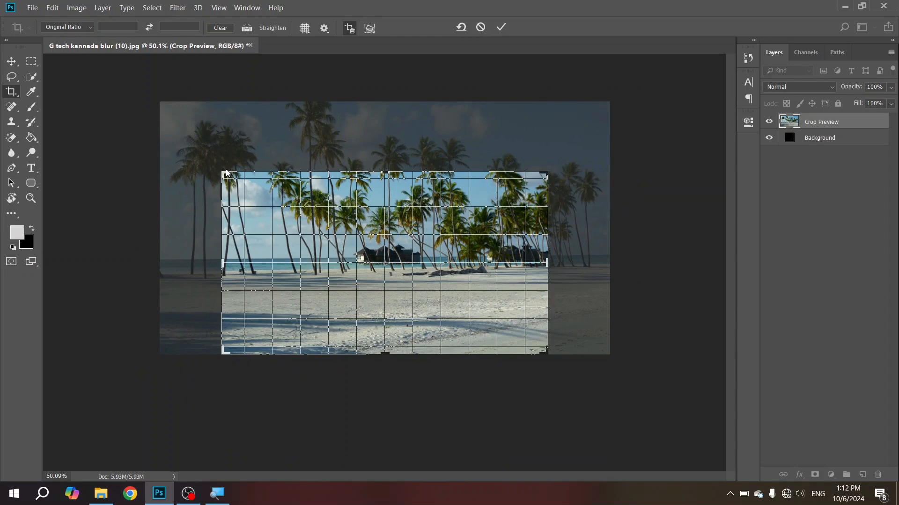
pyautogui.moveTo(222, 174); pyautogui.dragTo(276, 222)
pyautogui.moveTo(337, 251); pyautogui.dragTo(399, 308)
# Step: Switch the crop preset to Ratio and reshape the frame freely into a wide, low strip across the hut and beach
pyautogui.click(61, 27)
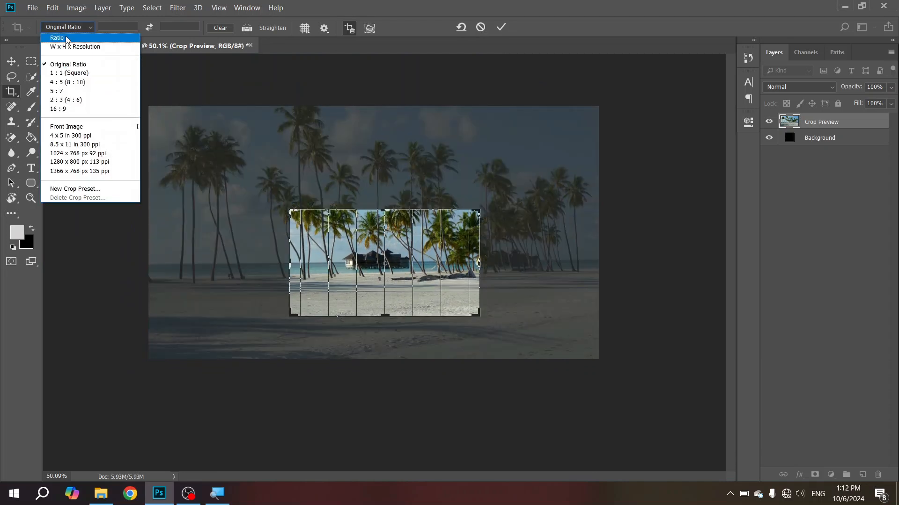
pyautogui.click(57, 37)
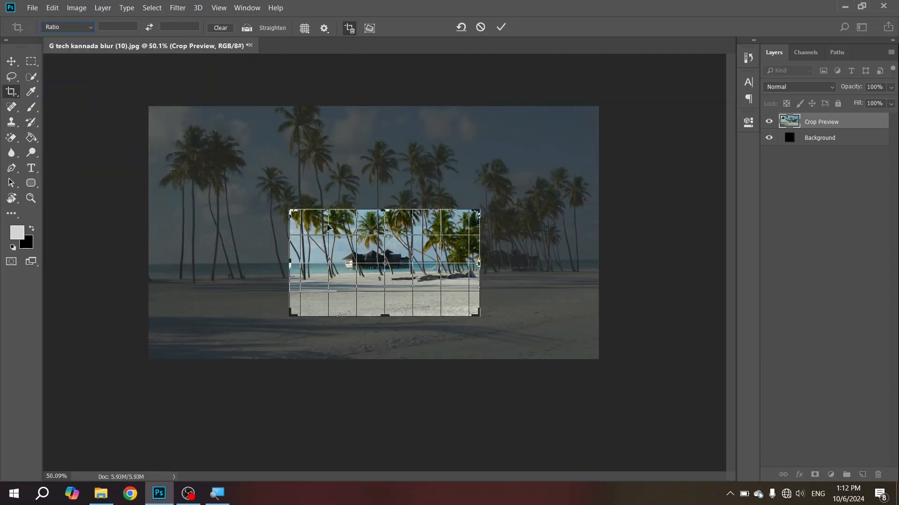
pyautogui.moveTo(288, 210); pyautogui.dragTo(241, 222)
# Step: Crop the photo around the hut and palms with the Original Ratio preset, and undo that crop
pyautogui.click(89, 28)
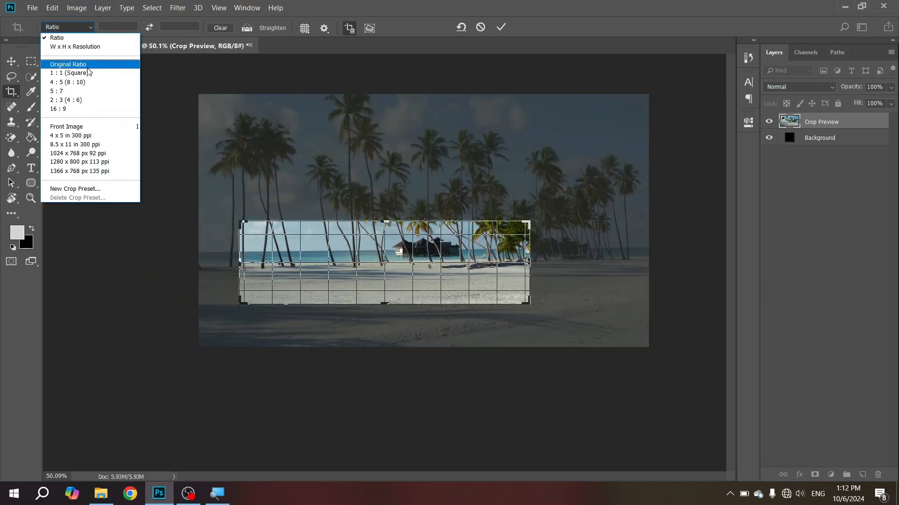
pyautogui.click(100, 63)
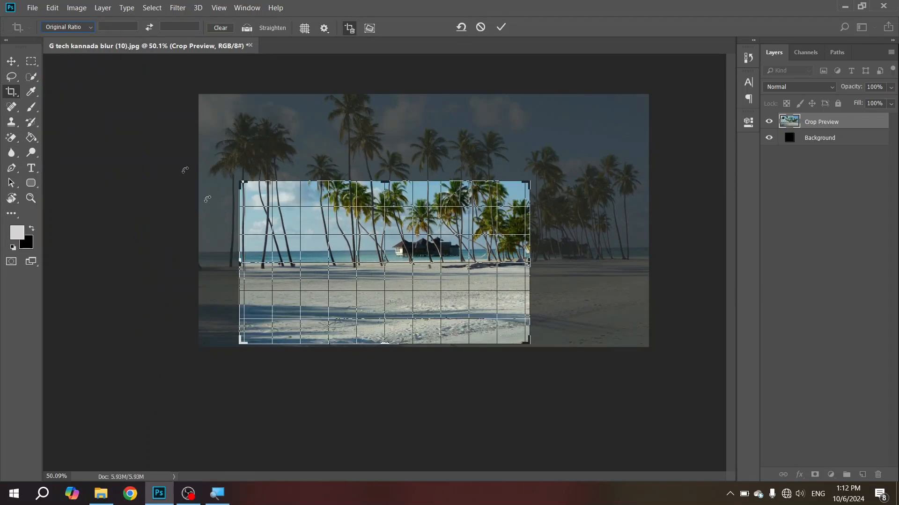
pyautogui.moveTo(339, 208); pyautogui.dragTo(311, 230)
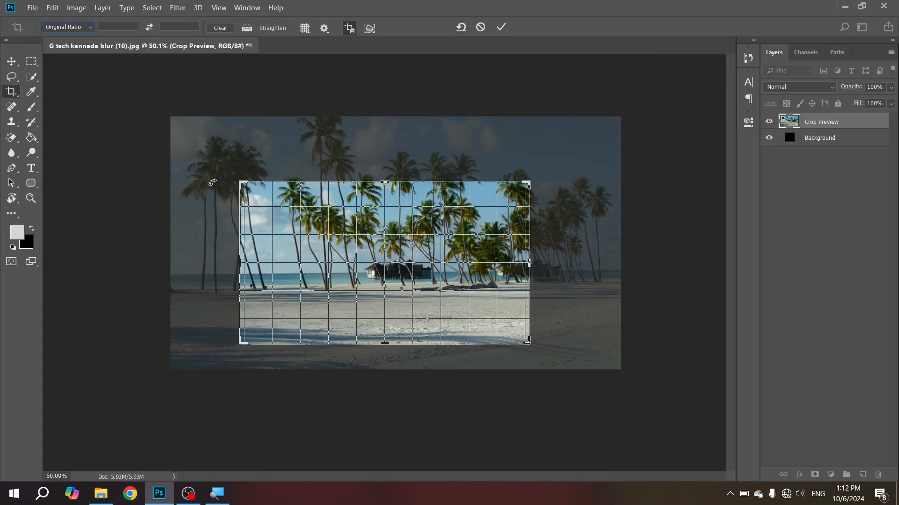
pyautogui.moveTo(245, 190)
pyautogui.mouseDown()
pyautogui.moveTo(210, 140)
pyautogui.moveTo(302, 199)
pyautogui.moveTo(320, 147)
pyautogui.moveTo(286, 206)
pyautogui.moveTo(250, 188)
pyautogui.mouseUp()
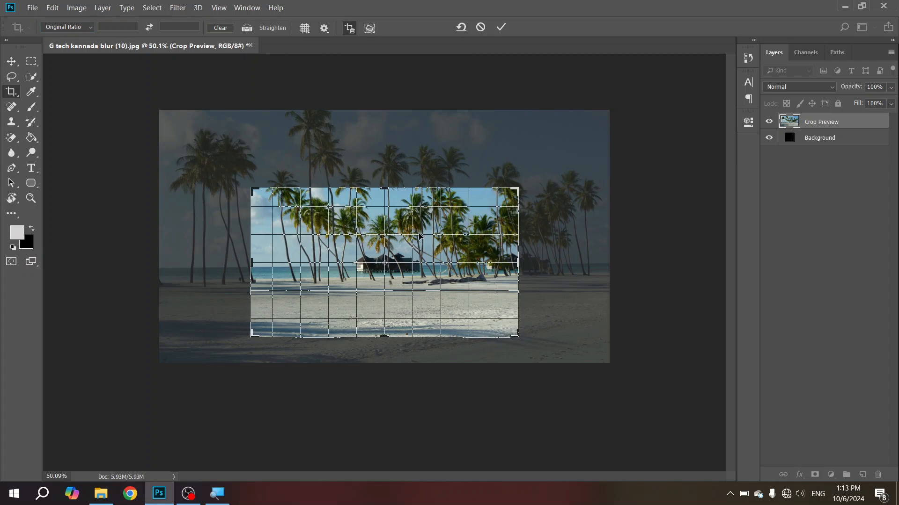
pyautogui.press('Return')
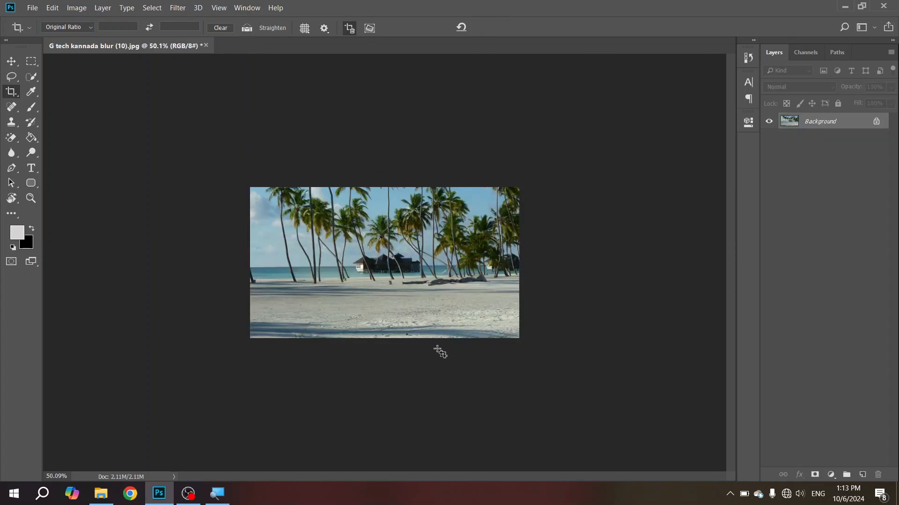
pyautogui.hotkey('ctrl', 'z')
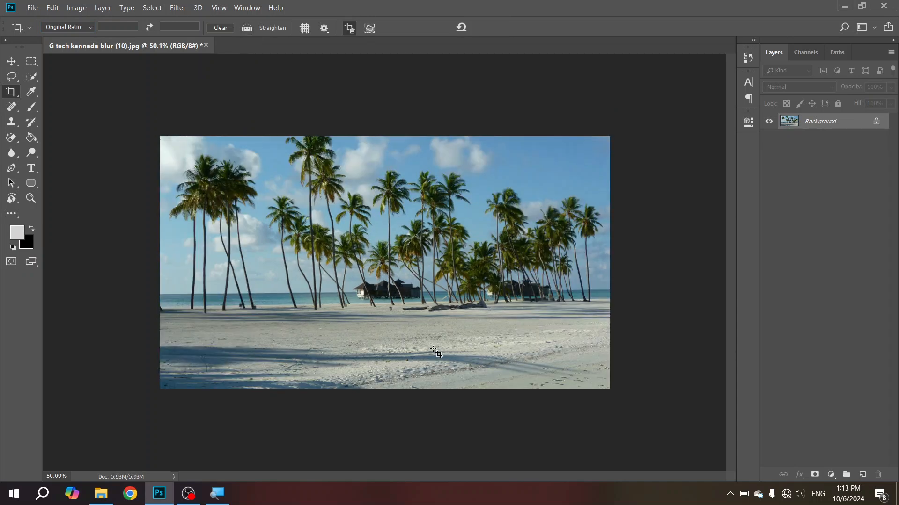
# Step: Set the crop preset to 1 : 1 (Square) and shrink the frame around the hut and central palms
pyautogui.click(93, 26)
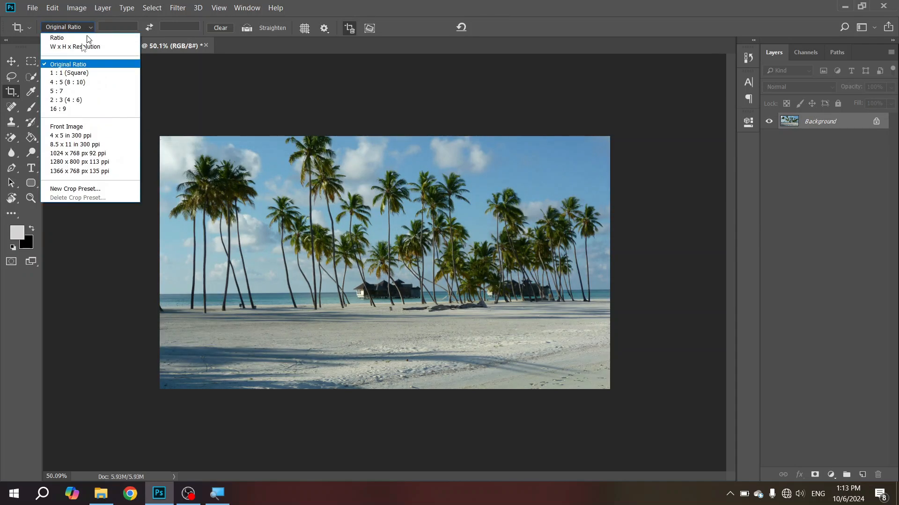
pyautogui.click(106, 72)
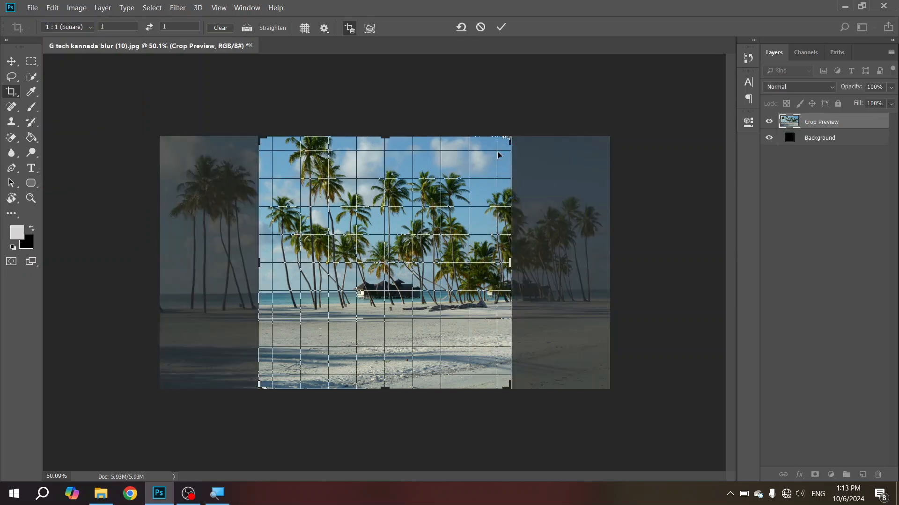
pyautogui.moveTo(510, 140); pyautogui.dragTo(510, 222)
pyautogui.moveTo(436, 259); pyautogui.dragTo(364, 325)
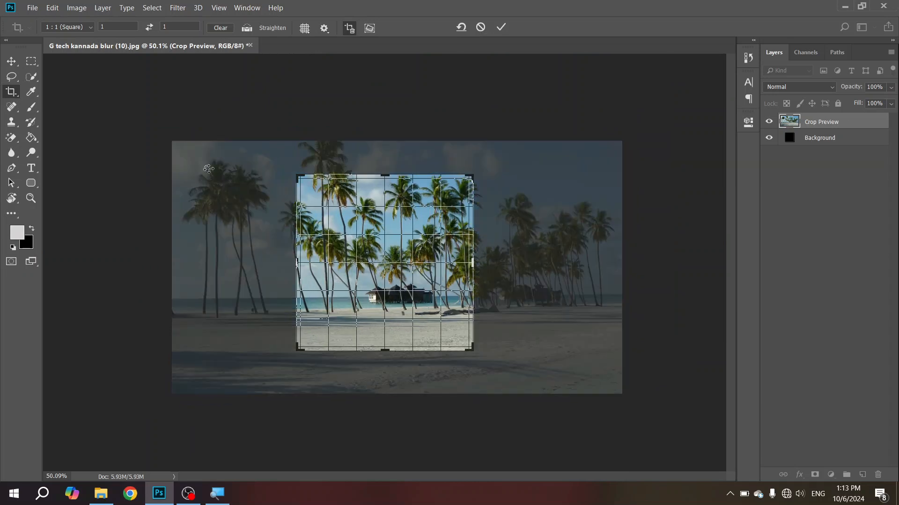
# Step: Change the crop preset to Ratio with the 1 by 1 values kept and commit the square crop
pyautogui.click(90, 29)
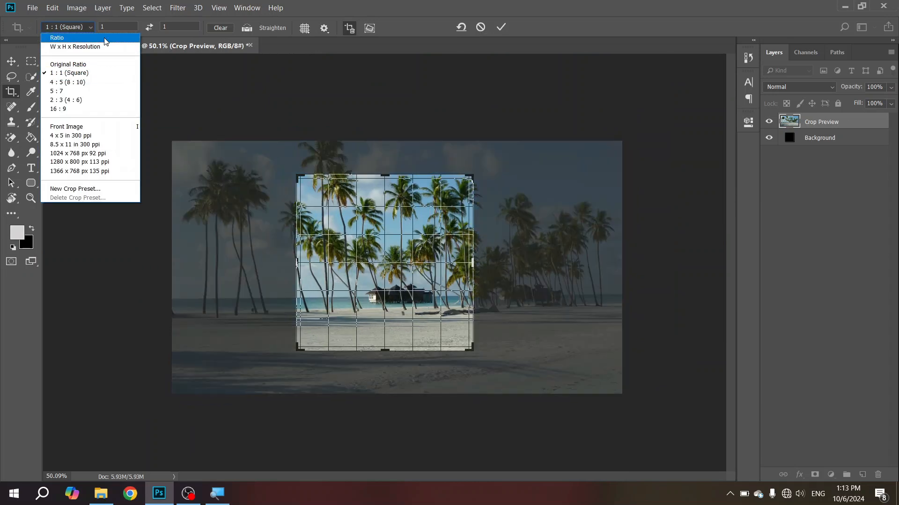
pyautogui.click(104, 38)
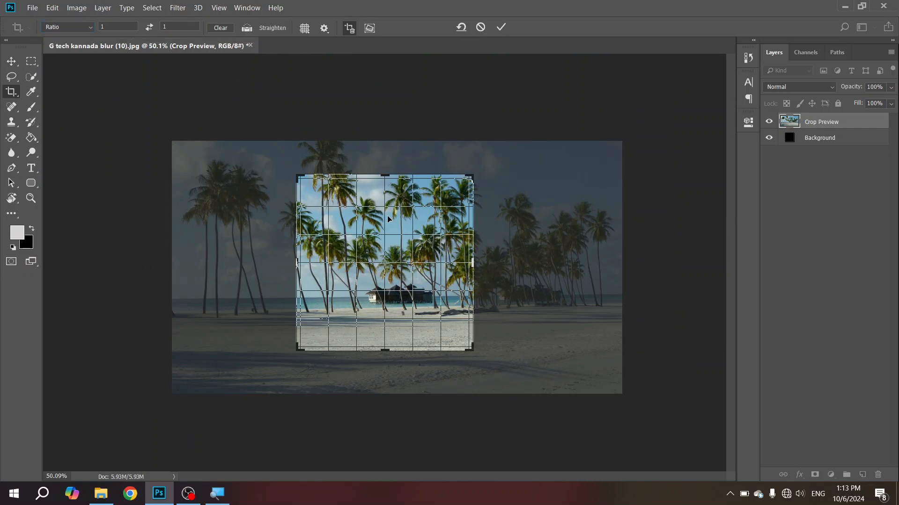
pyautogui.press('Return')
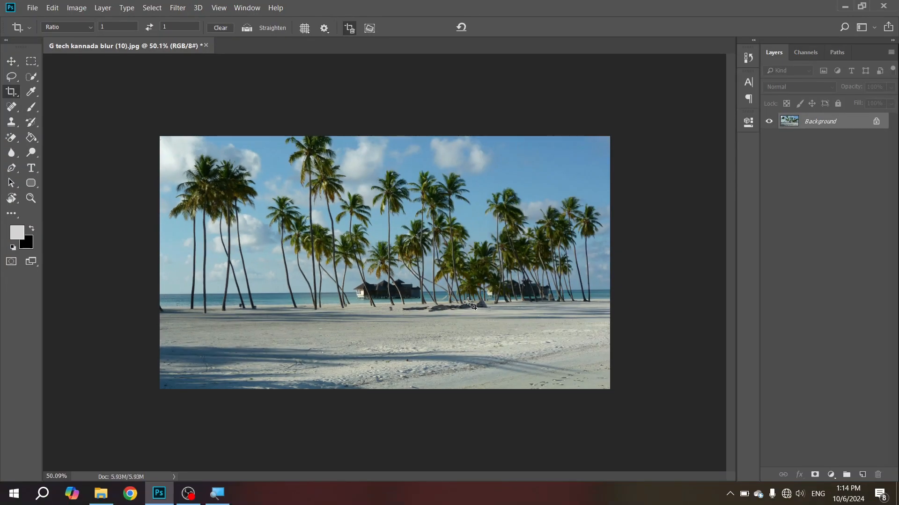
# Step: Straighten the full photo along the sea horizon from edge to edge and apply the resulting 1:1 crop
pyautogui.click(276, 28)
pyautogui.moveTo(160, 297); pyautogui.dragTo(611, 291)
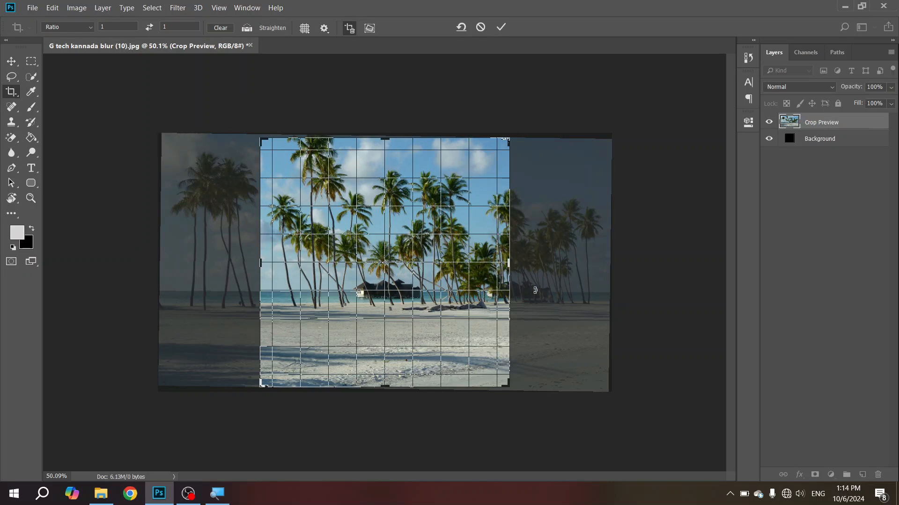
pyautogui.press('Return')
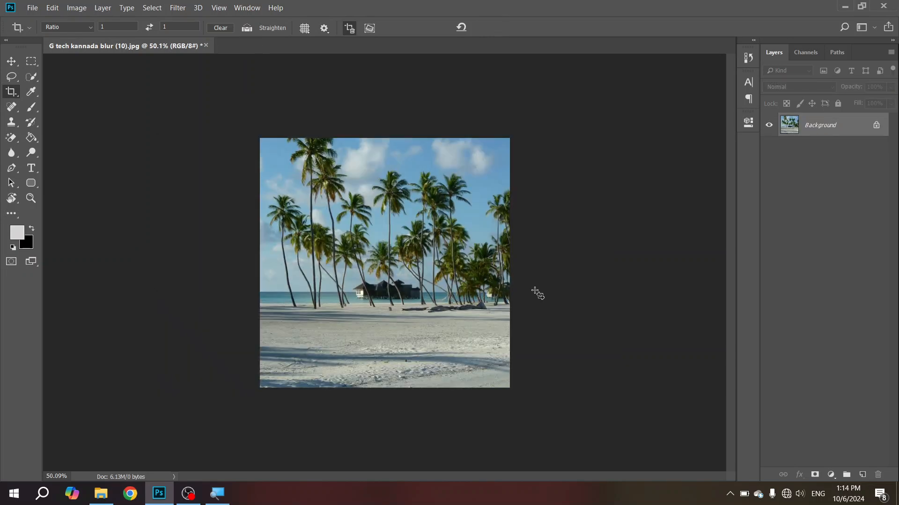
pyautogui.click(421, 320)
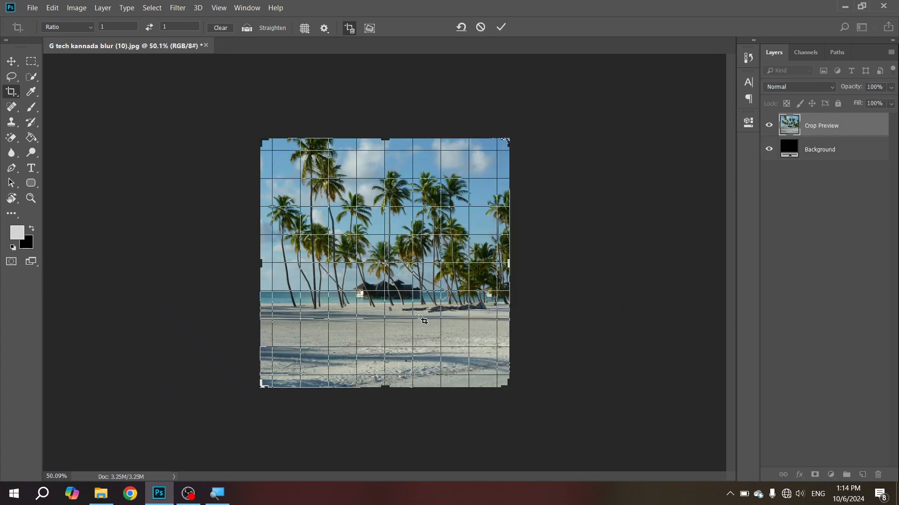
pyautogui.hotkey('ctrl', '+')
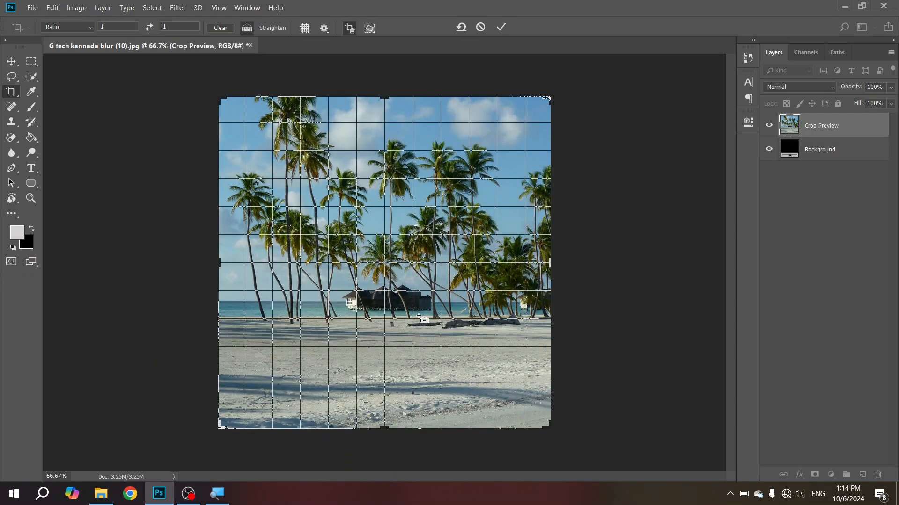
pyautogui.press('Return')
pyautogui.press('ctrl')
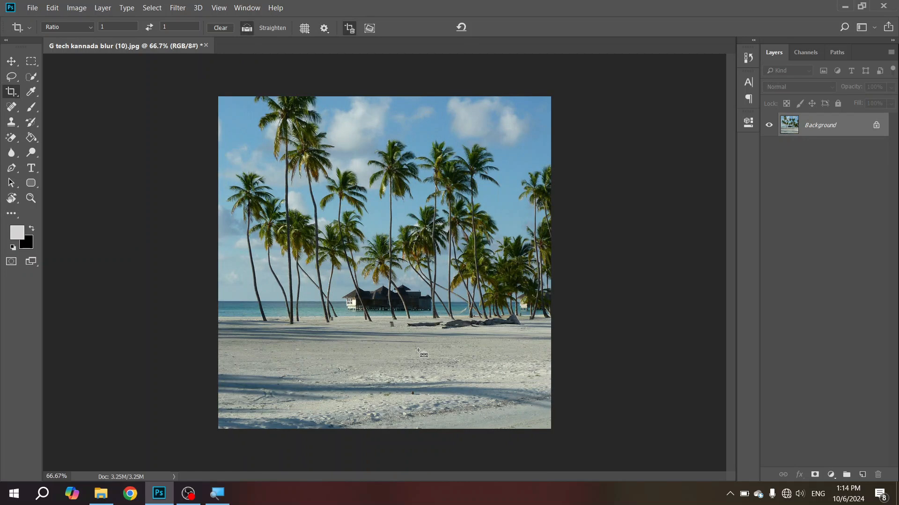
# Step: Compare the photo before and after the straightened square crop by repeatedly undoing and redoing it, ending with the crop applied
pyautogui.hotkey('ctrl', 'z')
pyautogui.hotkey('ctrl', 'shift', 'z')
pyautogui.hotkey('ctrl', 'z')
pyautogui.hotkey('ctrl', 'shift', 'z')
pyautogui.hotkey('ctrl', 'z')
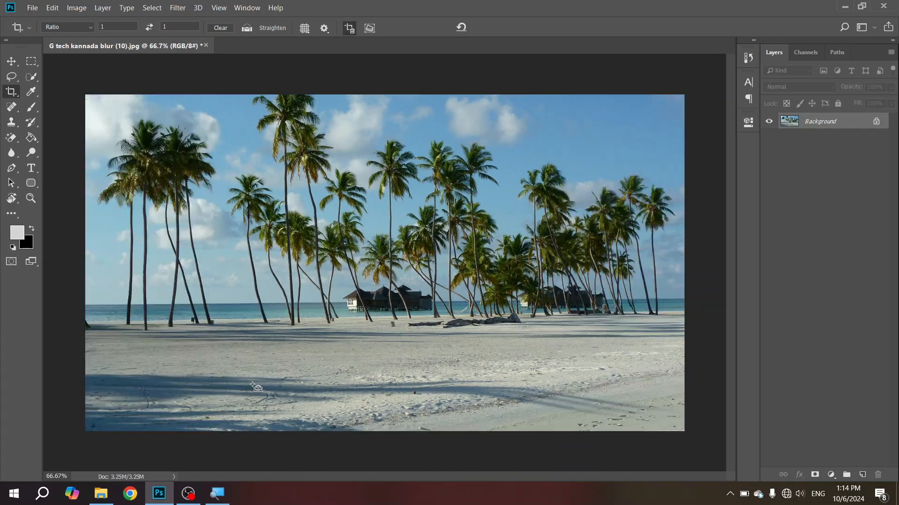
pyautogui.hotkey('ctrl', 'shift', 'z')
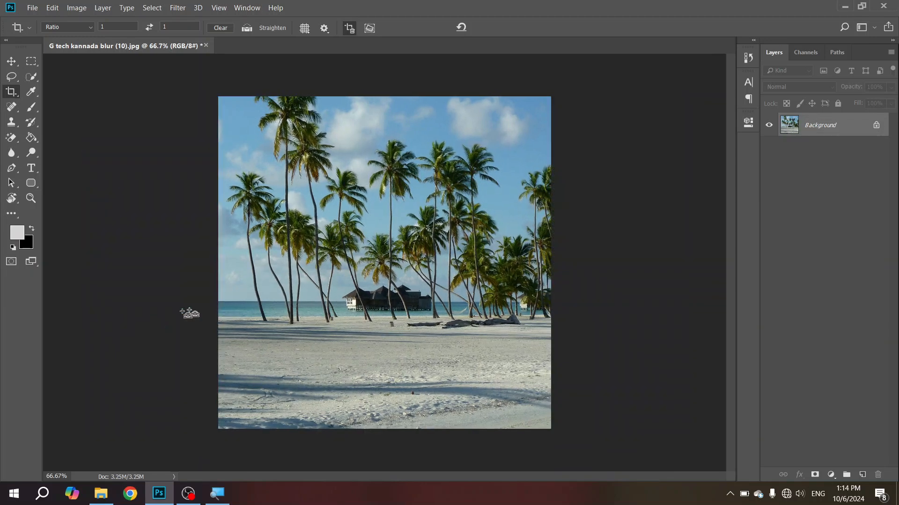
# Step: Compare the photo with and without the straightened square crop by undoing and redoing it, ending with the full photo restored
pyautogui.scroll(2, 262, 318)
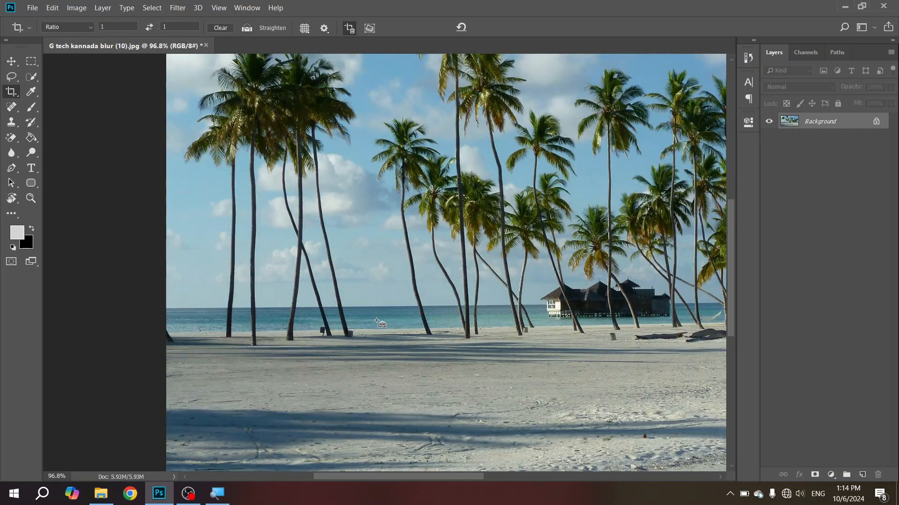
pyautogui.hotkey('ctrl', 'z')
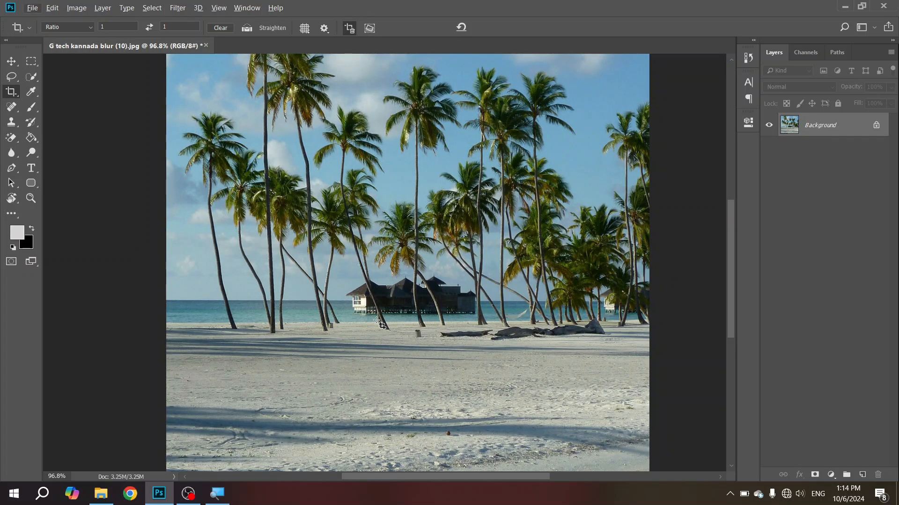
pyautogui.press('super')
pyautogui.press('super')
pyautogui.hotkey('ctrl', 'z')
pyautogui.hotkey('ctrl', 'z')
pyautogui.hotkey('ctrl', 'z')
pyautogui.hotkey('ctrl', 'z')
pyautogui.hotkey('ctrl', 'z')
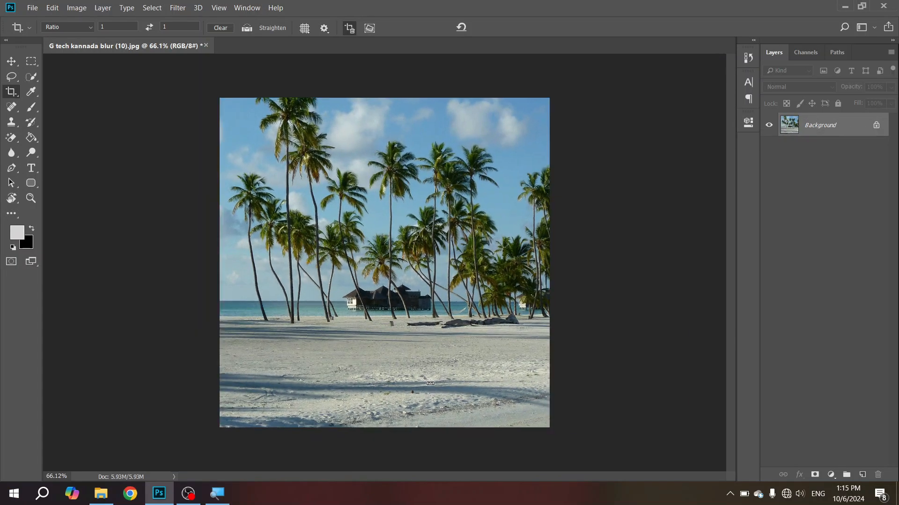
pyautogui.hotkey('ctrl', 'z')
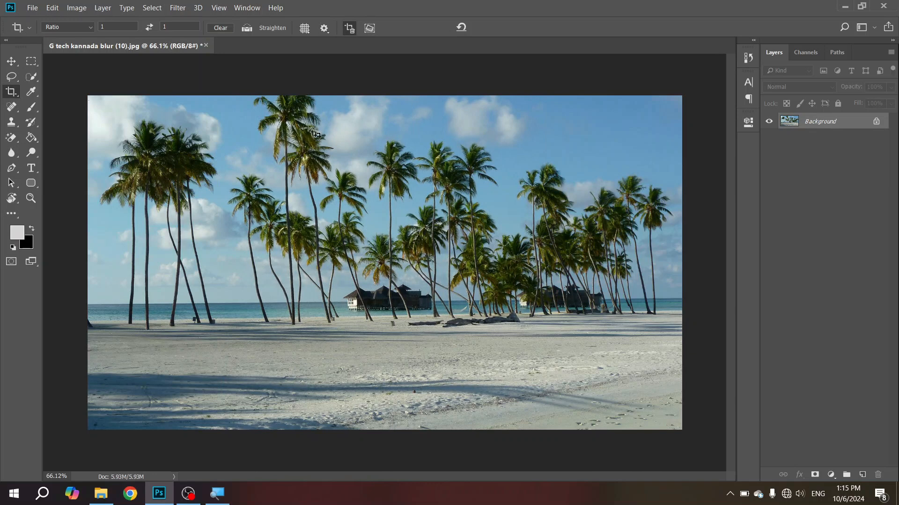
# Step: Draw a square crop frame around the hut and central palms and set the crop overlay to Diagonal
pyautogui.click(307, 29)
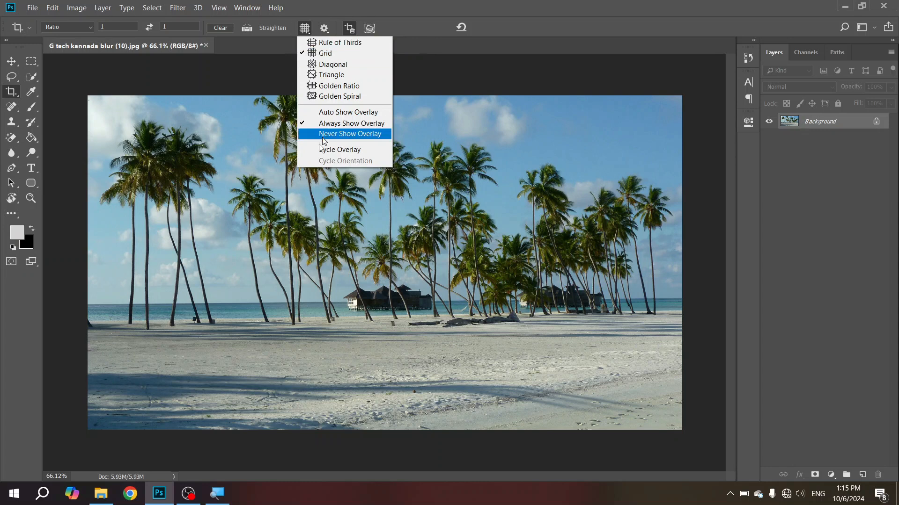
pyautogui.click(18, 96)
pyautogui.moveTo(283, 166); pyautogui.dragTo(488, 329)
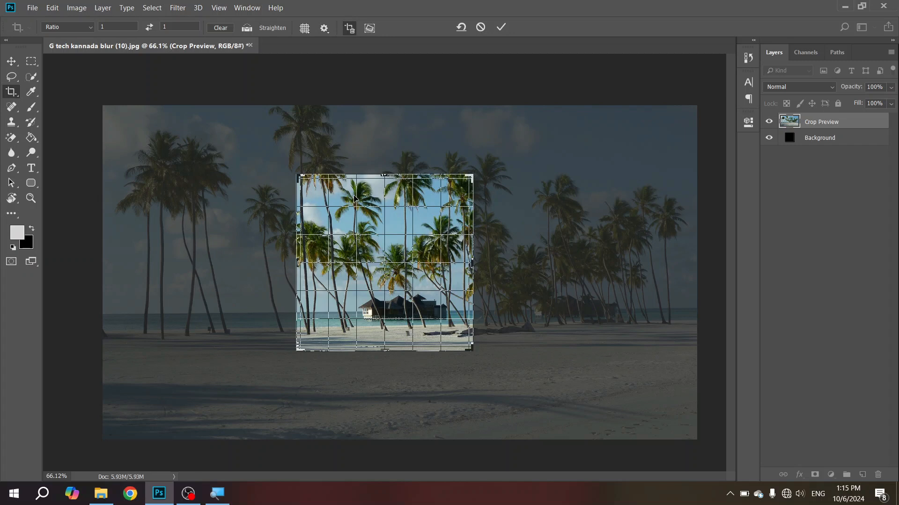
pyautogui.click(304, 28)
pyautogui.click(310, 64)
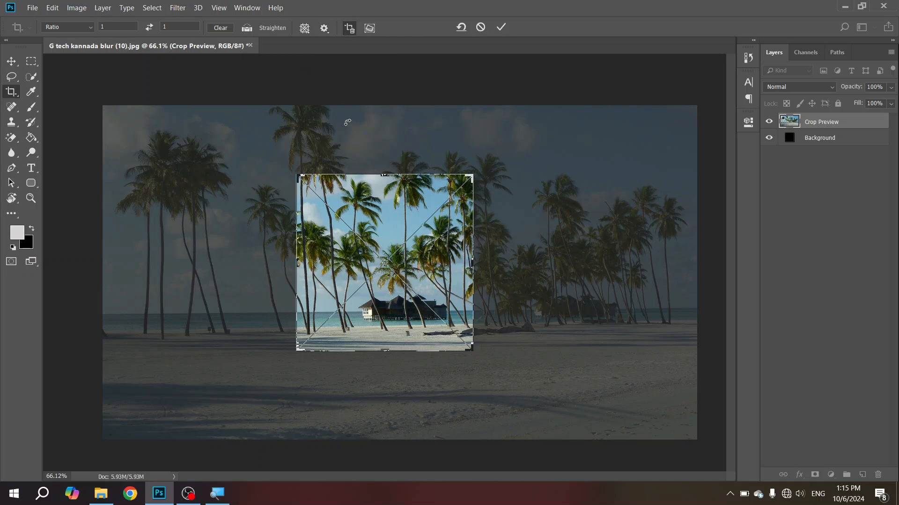
# Step: Change the crop overlay to Golden Ratio, apply the square crop around the hut, and undo it
pyautogui.click(304, 28)
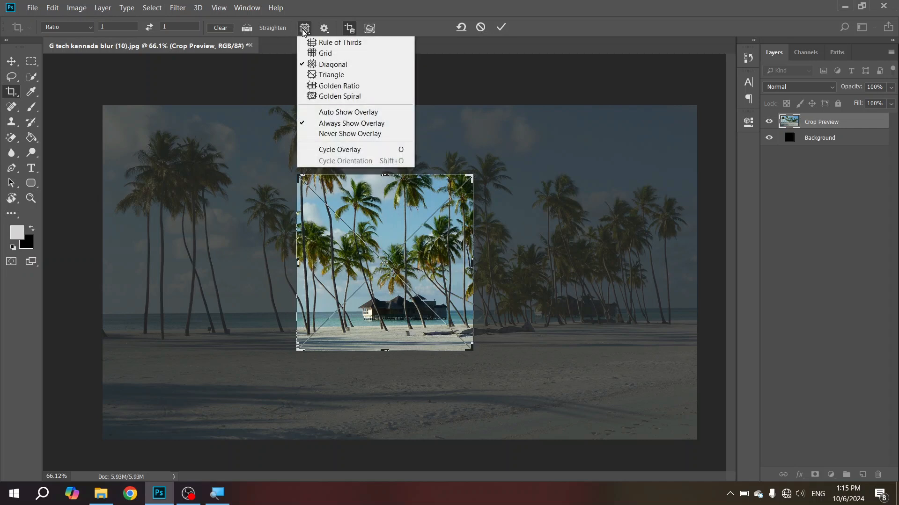
pyautogui.click(369, 87)
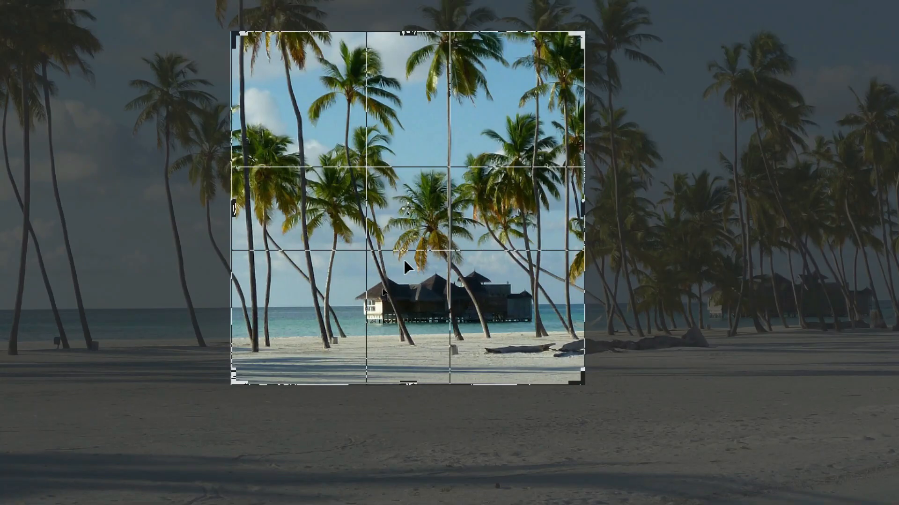
pyautogui.press('Return')
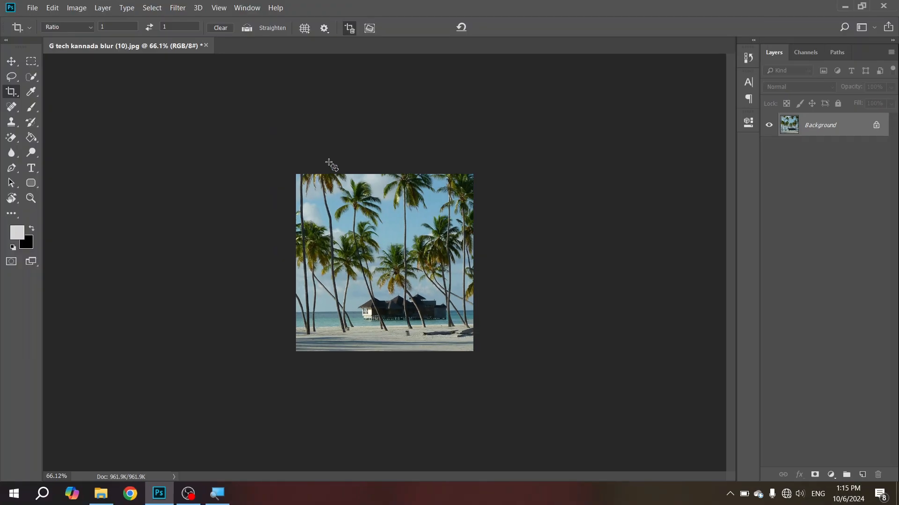
pyautogui.hotkey('ctrl', 'z')
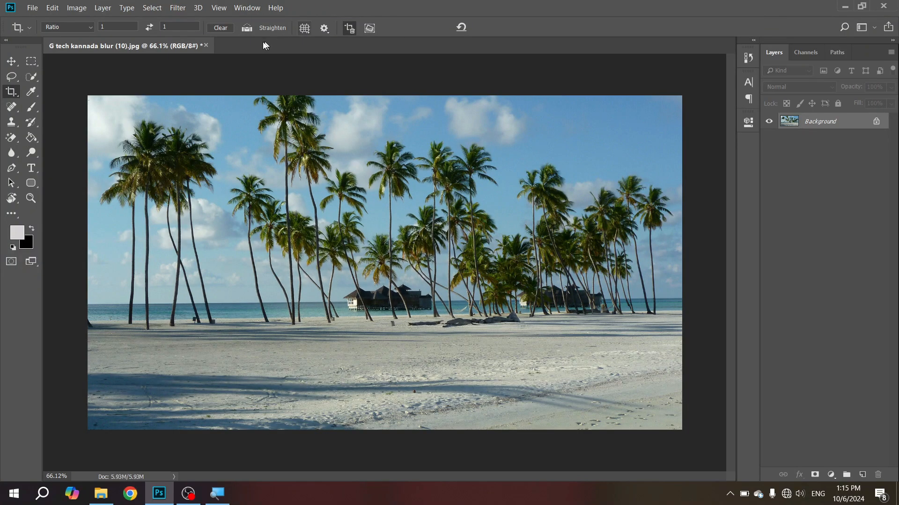
# Step: Set the crop overlay to Golden Spiral, apply a full-height square crop to the middle of the photo, and undo it
pyautogui.click(302, 28)
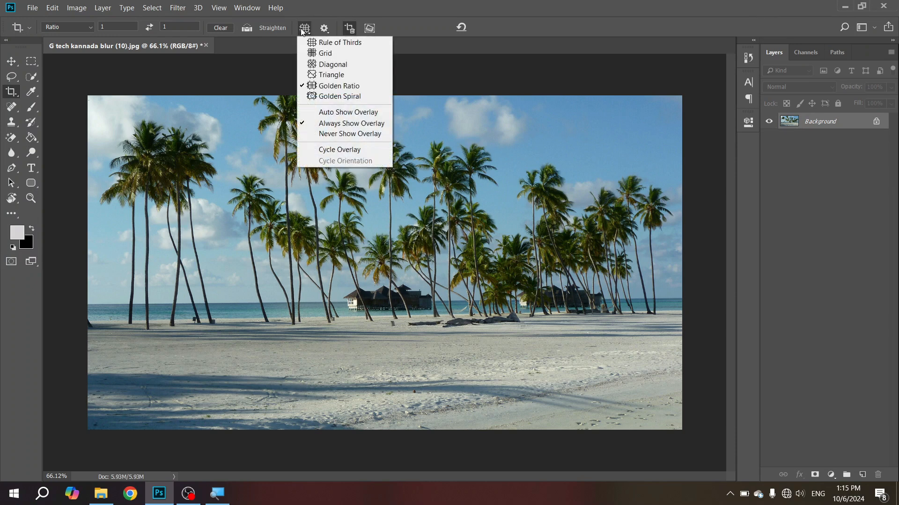
pyautogui.click(358, 96)
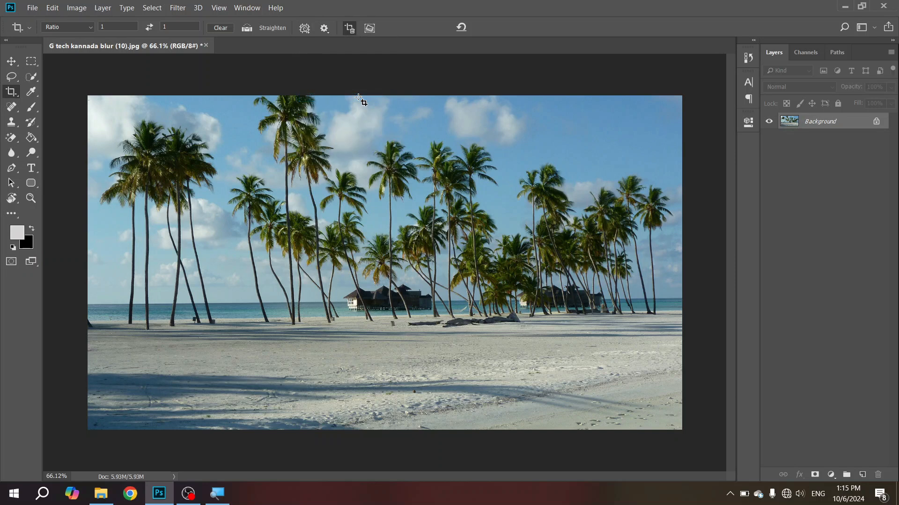
pyautogui.click(313, 167)
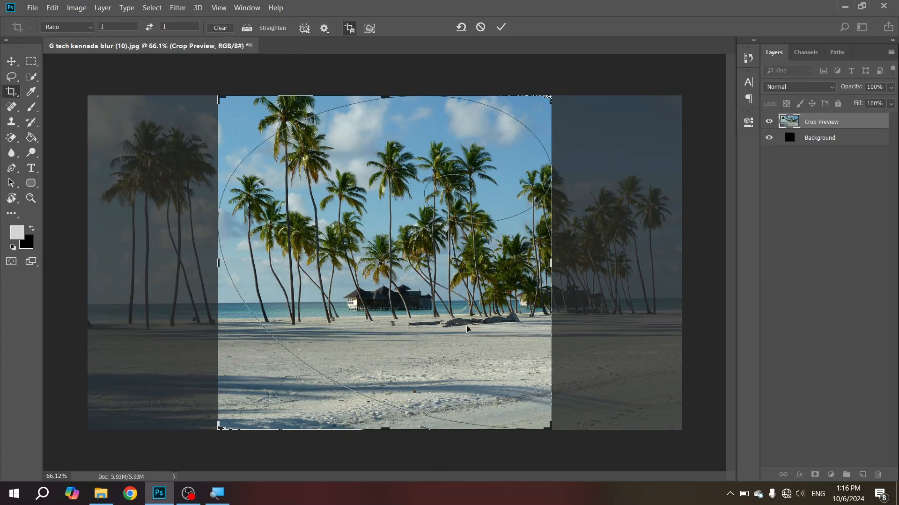
pyautogui.press('Return')
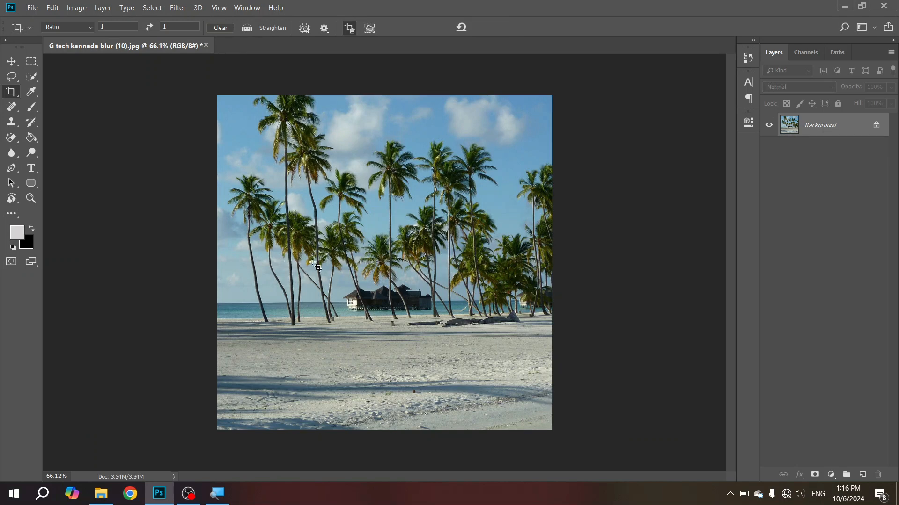
pyautogui.hotkey('ctrl', 'z')
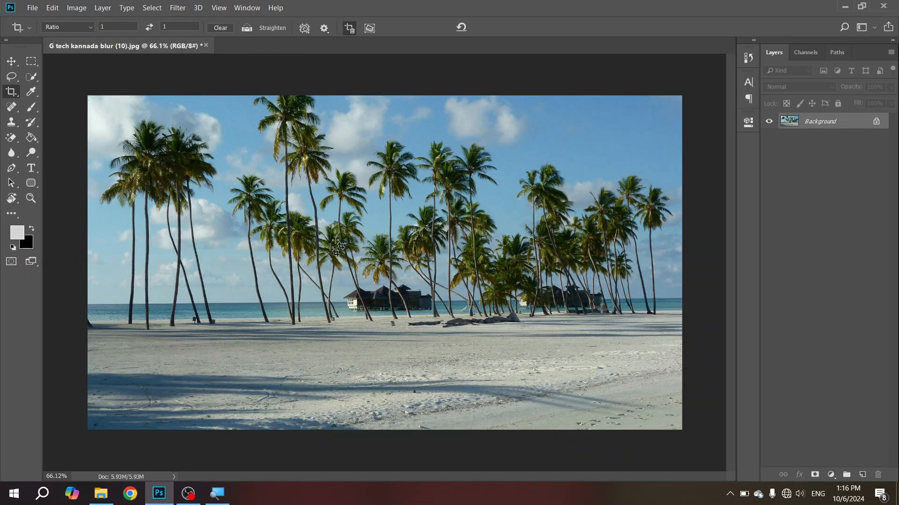
# Step: Set the crop overlay to Rule of Thirds and view the additional crop options
pyautogui.click(310, 29)
pyautogui.click(335, 48)
pyautogui.click(323, 29)
pyautogui.click(321, 32)
pyautogui.scroll(-3, 445, 254)
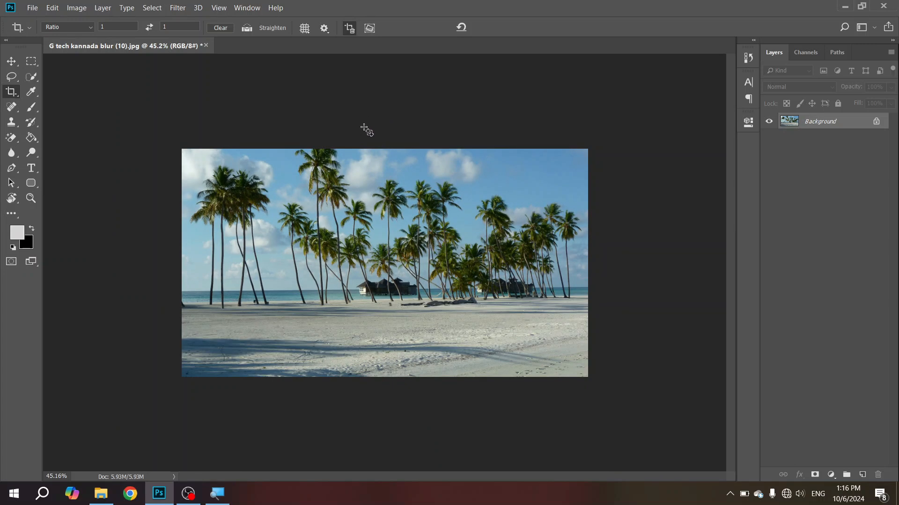
pyautogui.click(13, 93)
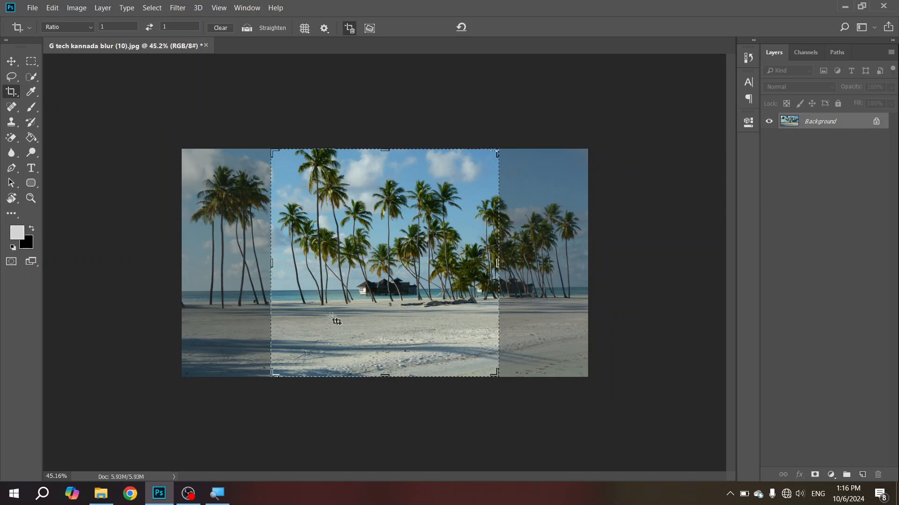
pyautogui.click(270, 256)
pyautogui.moveTo(270, 256); pyautogui.dragTo(235, 248)
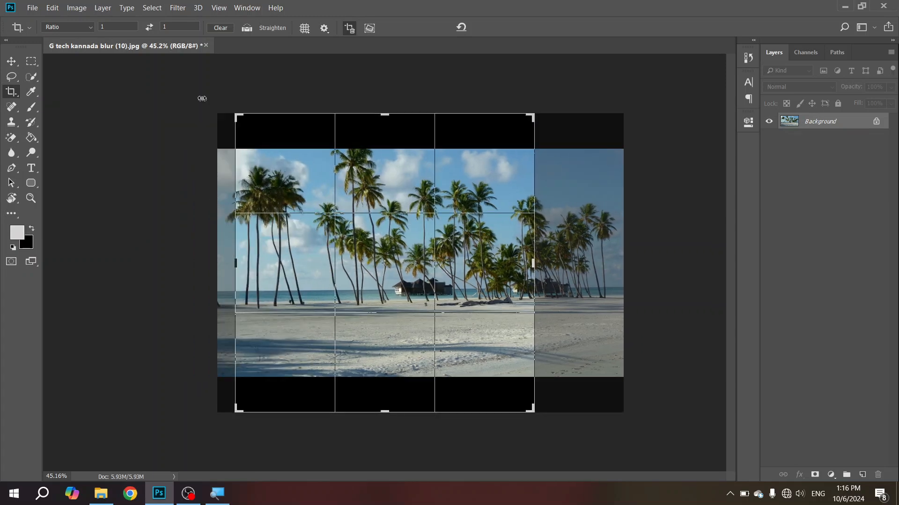
pyautogui.click(85, 27)
pyautogui.click(86, 45)
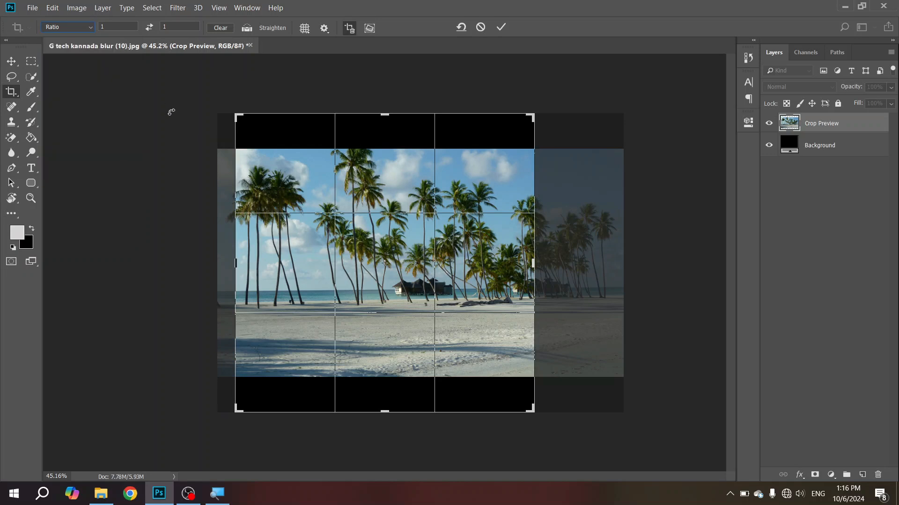
pyautogui.press('Escape')
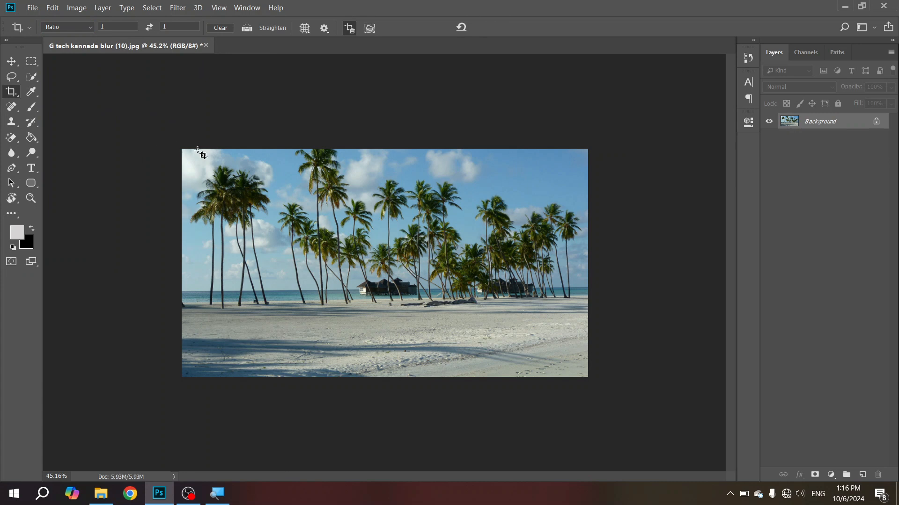
# Step: Extend an unconstrained crop frame above the sky, apply it with the added transparent strip, and undo the crop
pyautogui.click(92, 27)
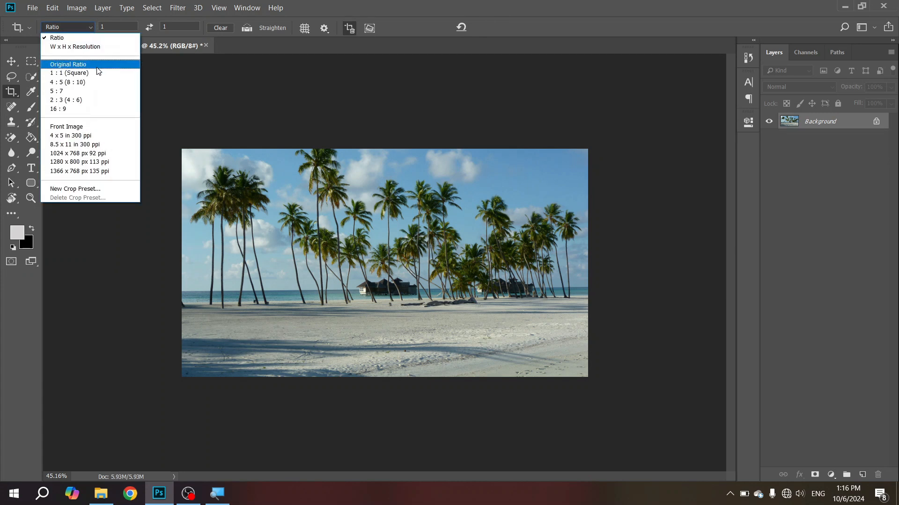
pyautogui.click(68, 64)
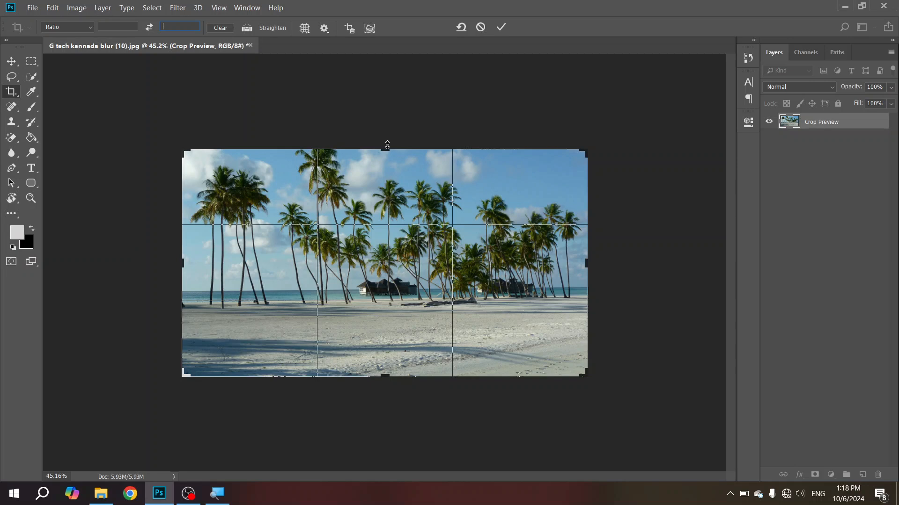
pyautogui.moveTo(387, 148); pyautogui.dragTo(387, 133)
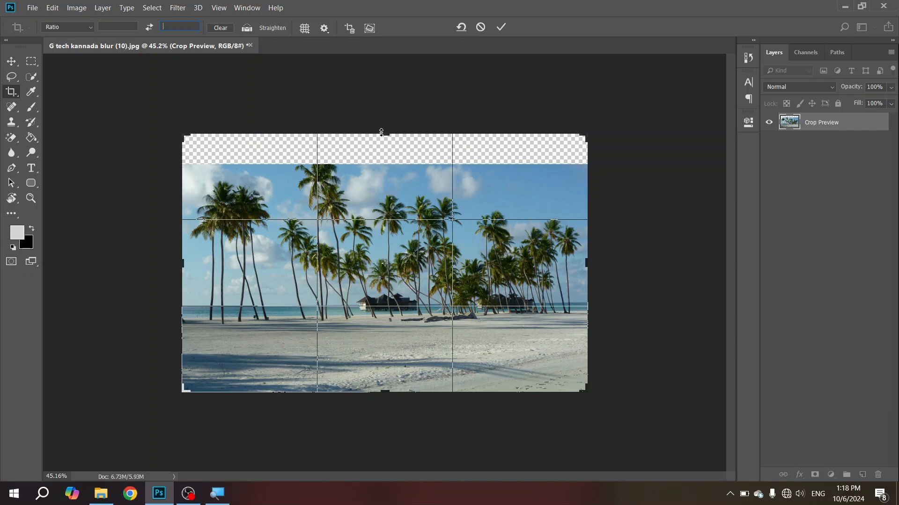
pyautogui.moveTo(390, 134)
pyautogui.mouseDown()
pyautogui.moveTo(390, 114)
pyautogui.moveTo(390, 138)
pyautogui.mouseUp()
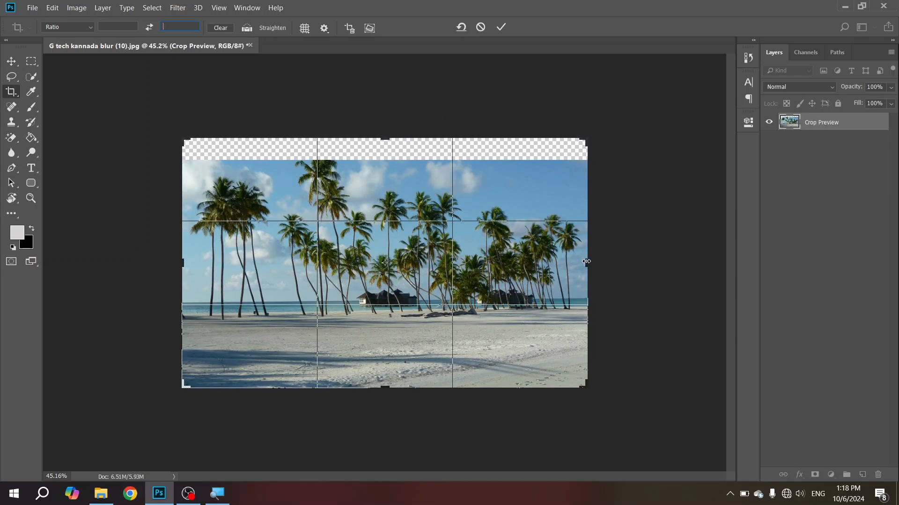
pyautogui.moveTo(587, 262)
pyautogui.mouseDown()
pyautogui.moveTo(600, 263)
pyautogui.moveTo(588, 262)
pyautogui.mouseUp()
pyautogui.click(505, 25)
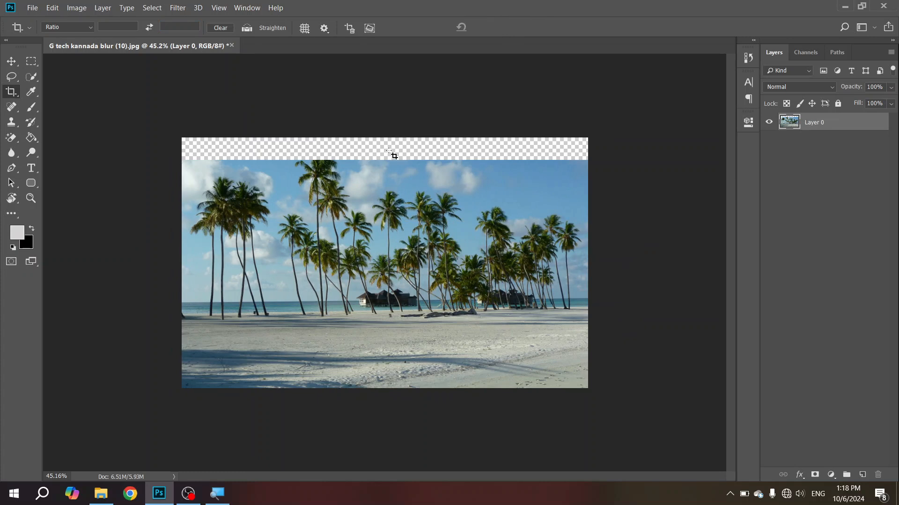
pyautogui.hotkey('ctrl', 'z')
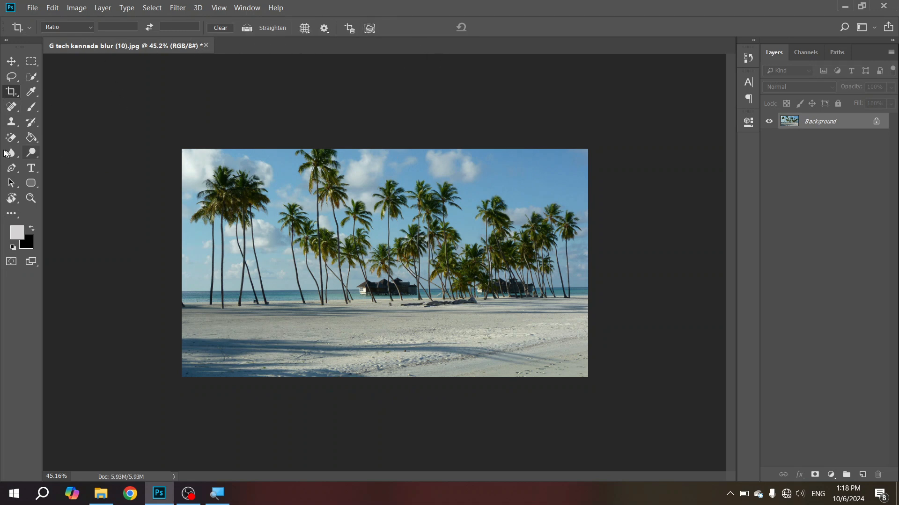
pyautogui.click(17, 95)
pyautogui.moveTo(382, 150); pyautogui.dragTo(382, 141)
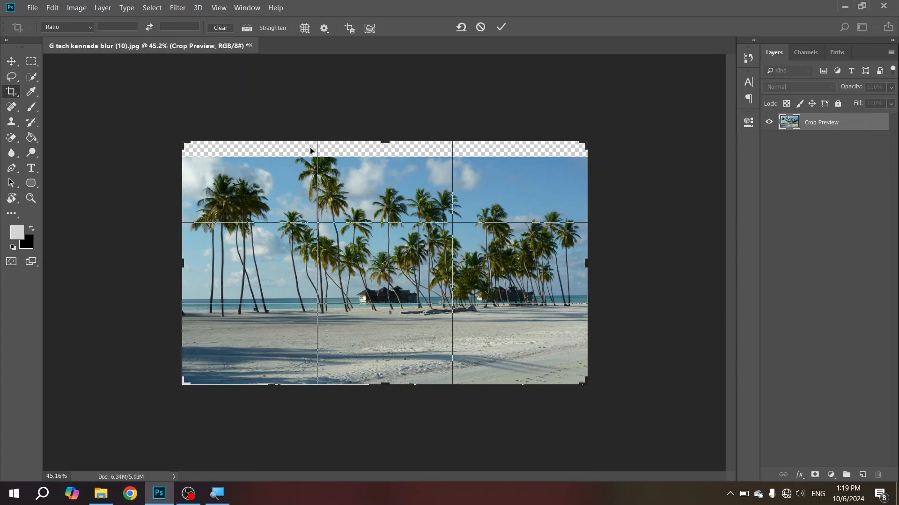
pyautogui.moveTo(386, 142); pyautogui.dragTo(384, 137)
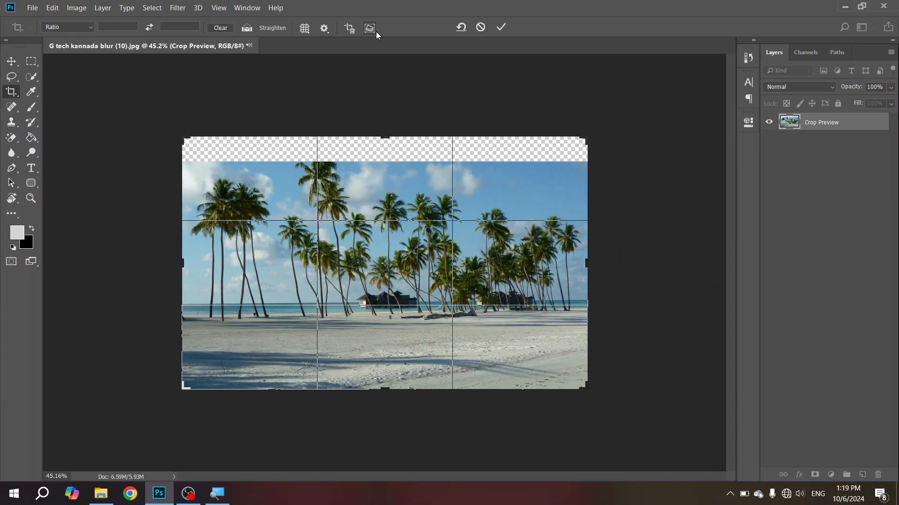
pyautogui.press('Return')
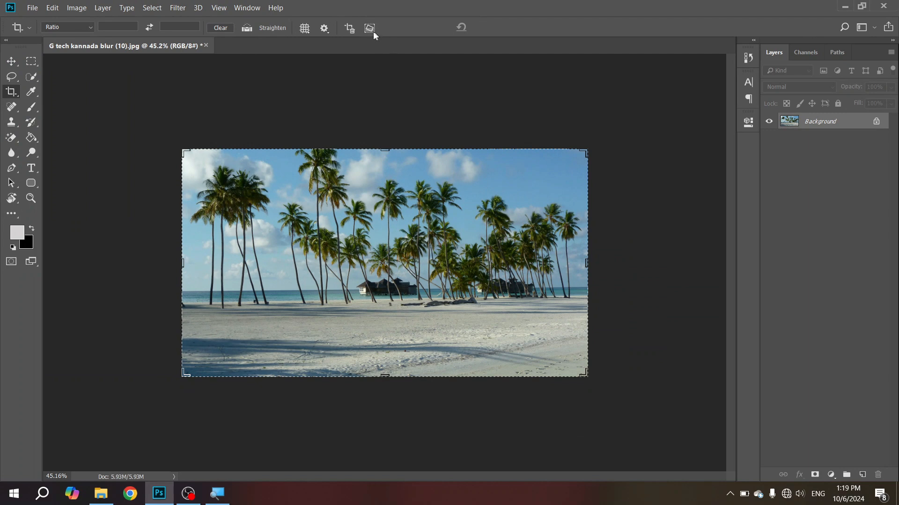
# Step: Turn on Content-Aware for the Crop tool, extend and apply the frame above the sky, and undo that crop
pyautogui.click(372, 32)
pyautogui.moveTo(384, 149); pyautogui.dragTo(384, 141)
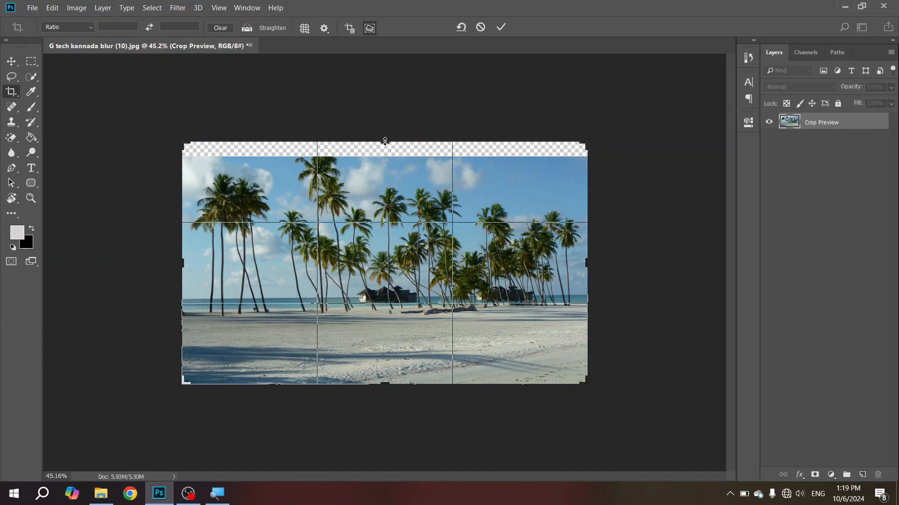
pyautogui.click(504, 30)
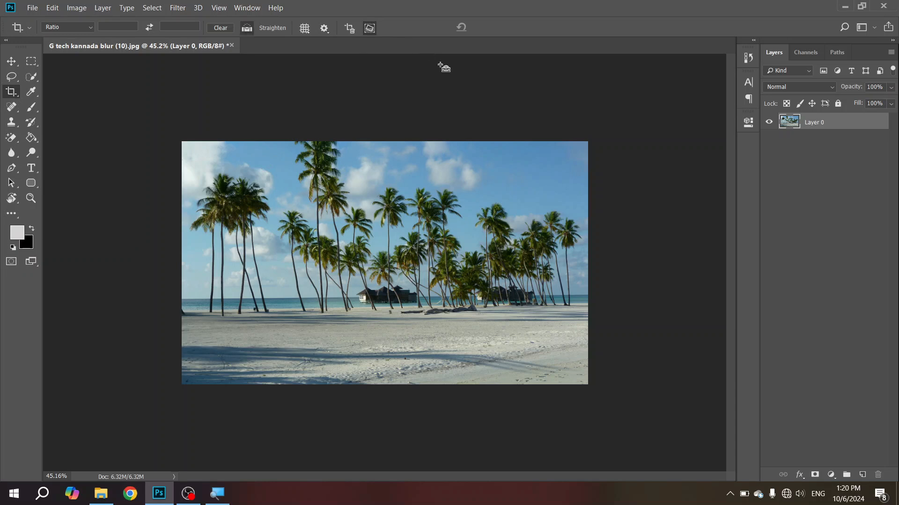
pyautogui.press('Return')
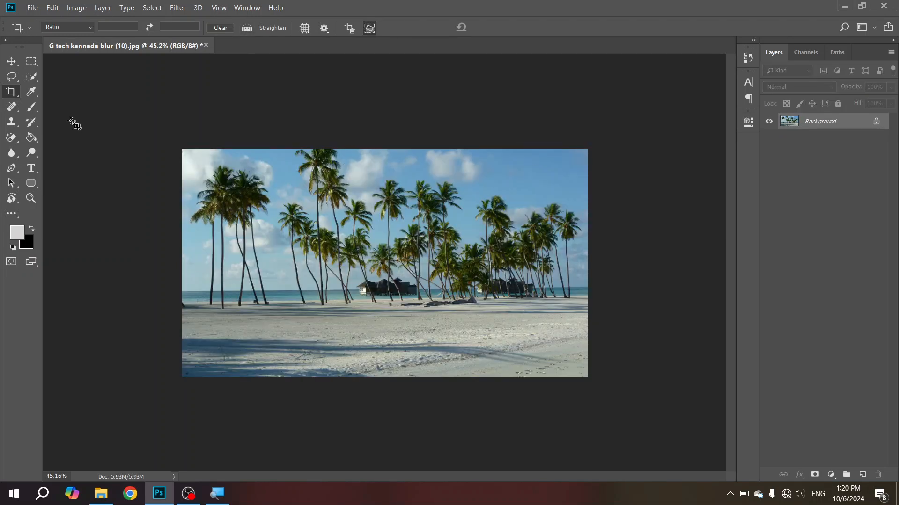
# Step: Extend the crop frame beyond the photo's right edge and apply it with Content-Aware filling the new area
pyautogui.click(10, 93)
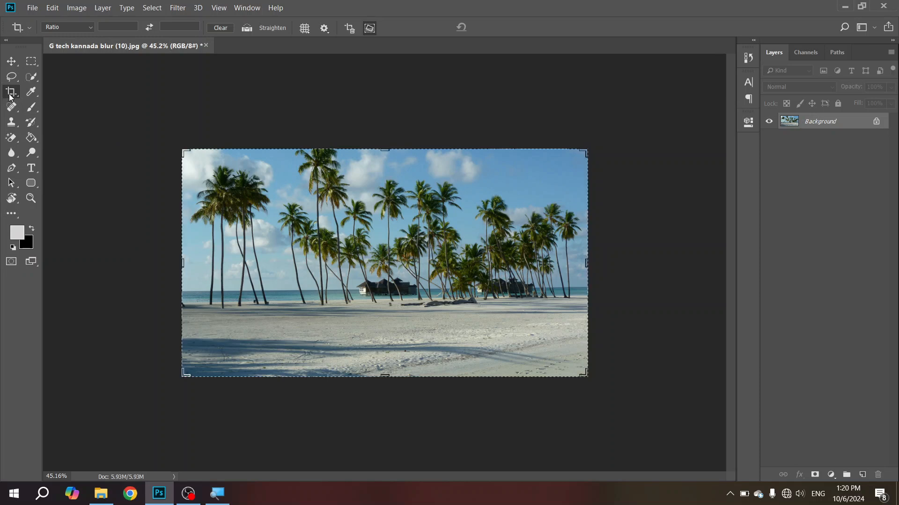
pyautogui.moveTo(588, 271); pyautogui.dragTo(609, 266)
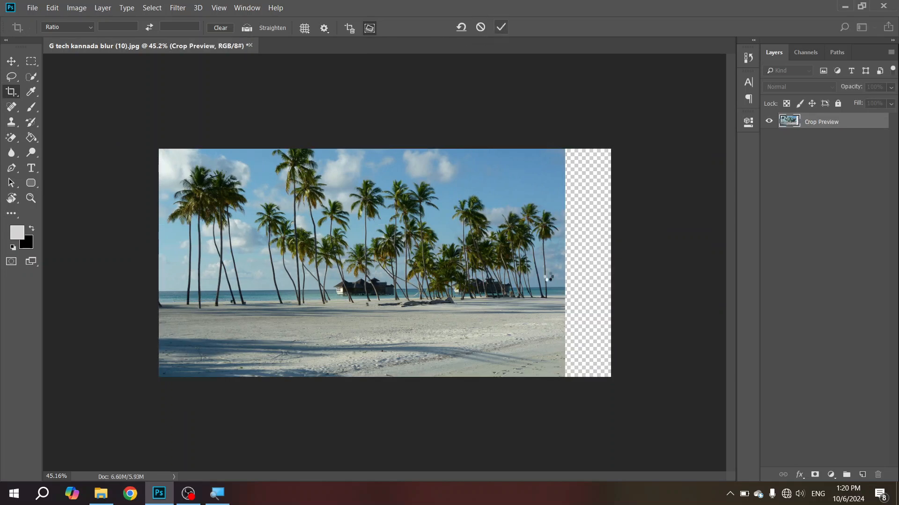
pyautogui.press('Return')
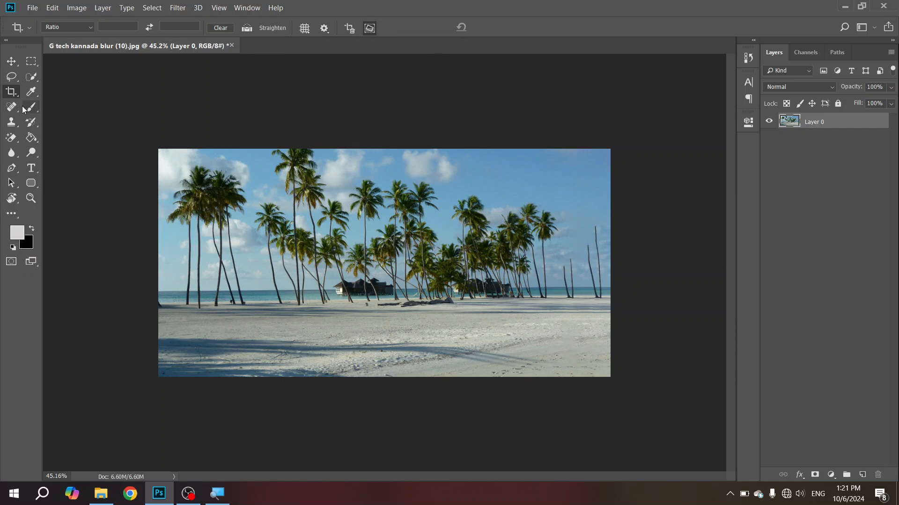
# Step: Undo the Content-Aware crop of the beach photo and switch to the Perspective Crop tool
pyautogui.hotkey('ctrl', 'z')
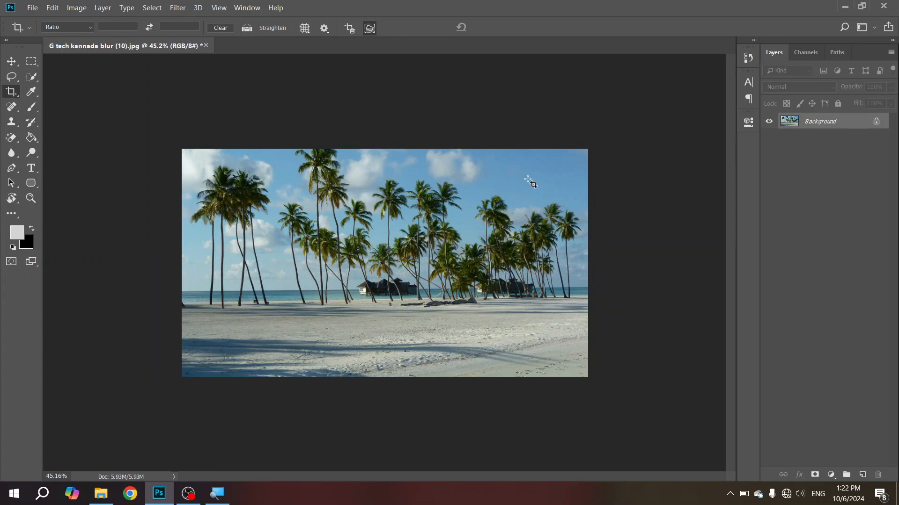
pyautogui.rightClick(13, 96)
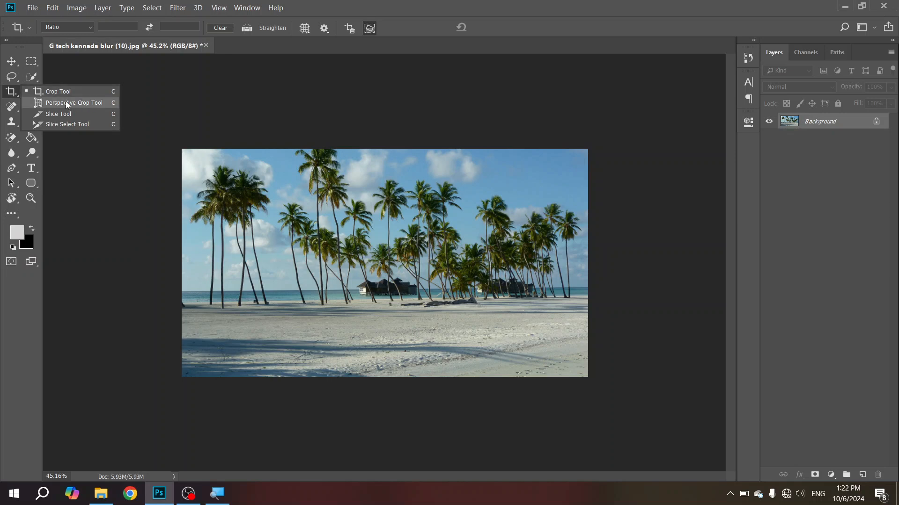
pyautogui.click(102, 103)
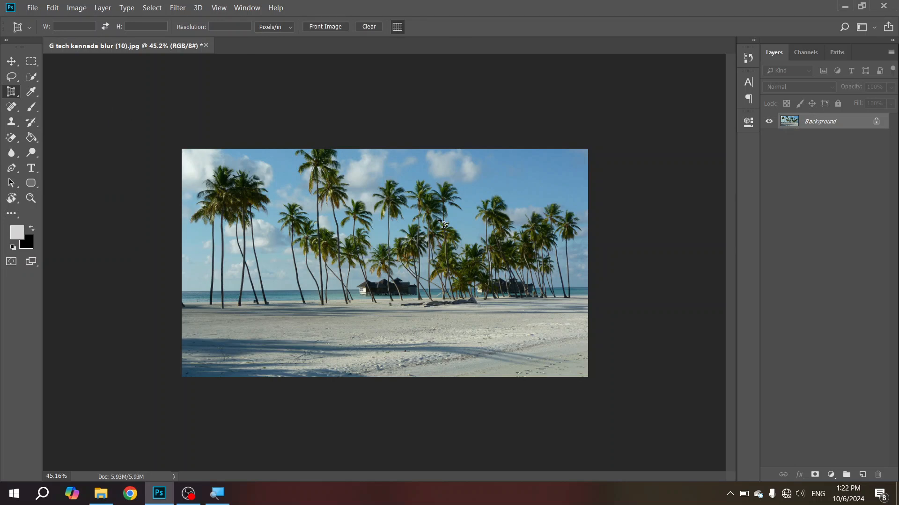
# Step: Place the White-Awning-Windows-opened picture from the desktop into the beach photo document
pyautogui.press('super+d')
pyautogui.moveTo(556, 65); pyautogui.dragTo(418, 145)
pyautogui.hotkey('alt', 'Tab')
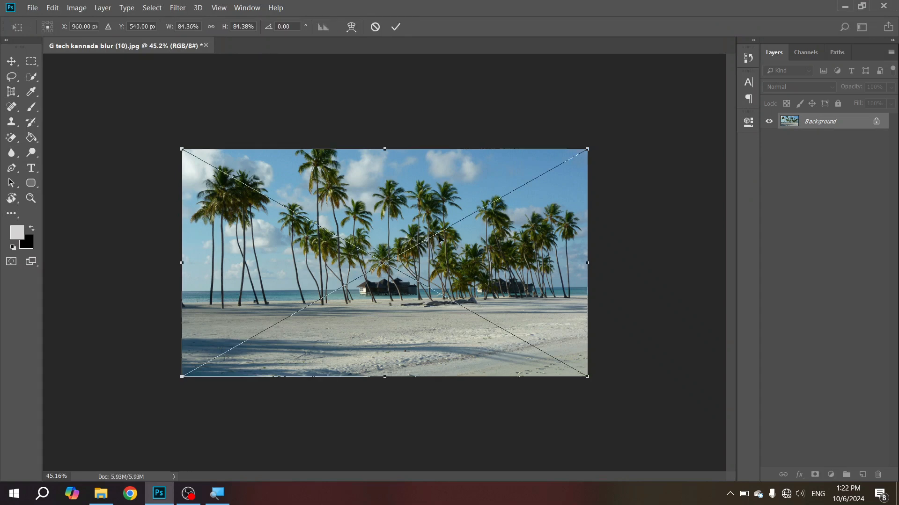
pyautogui.press('Return')
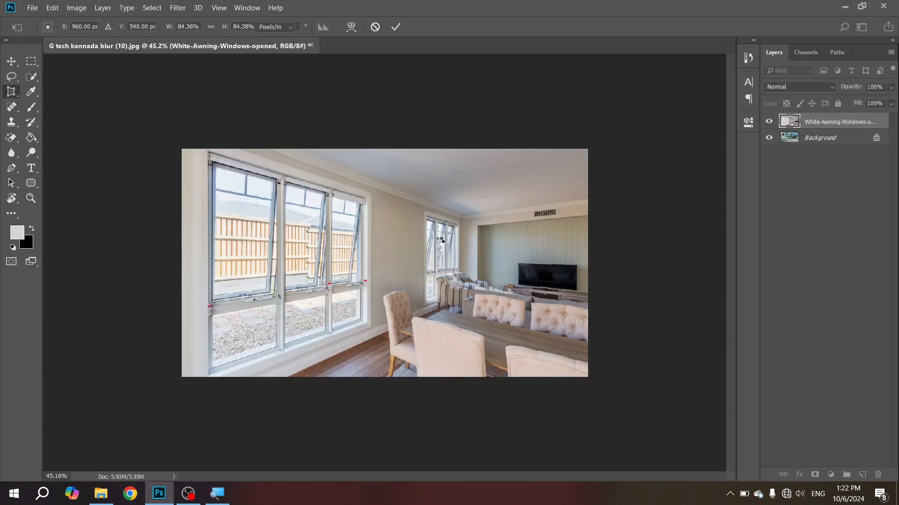
# Step: Try to start a perspective crop at the upper corner of the large window in the placed picture
pyautogui.press('c')
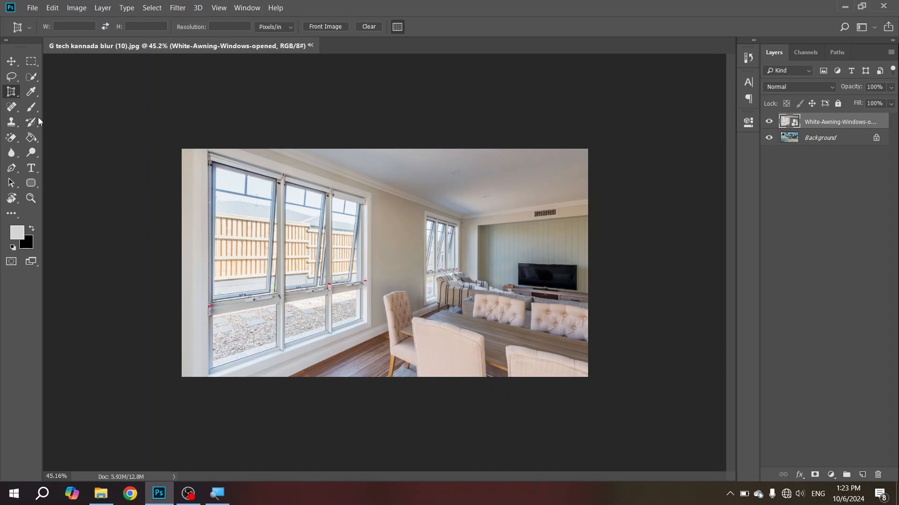
pyautogui.rightClick(6, 90)
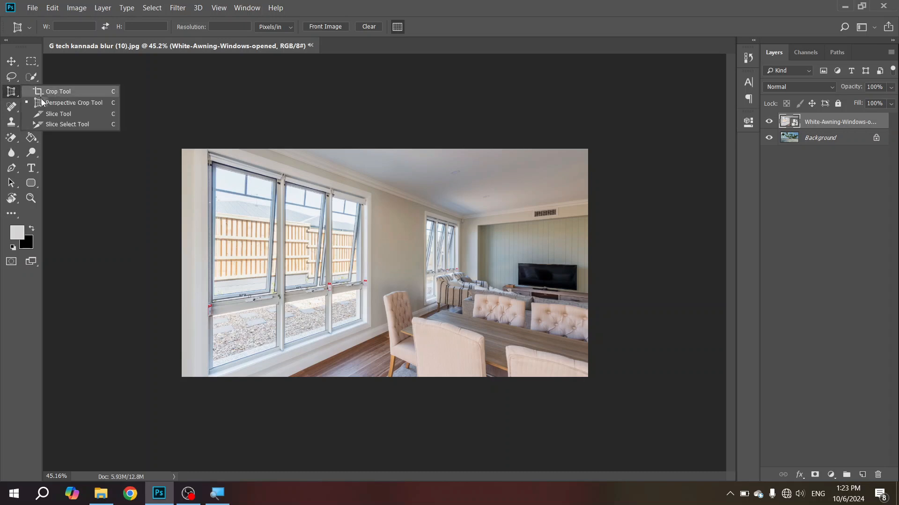
pyautogui.click(74, 103)
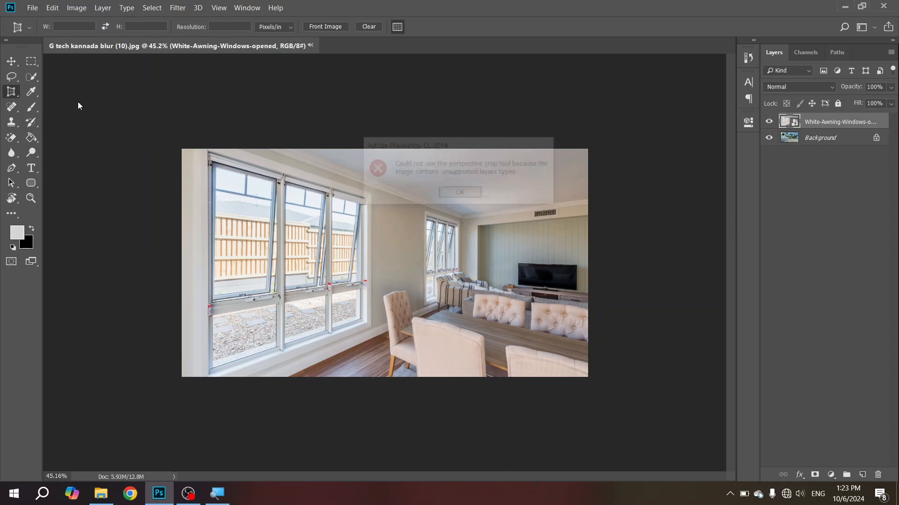
pyautogui.click(447, 192)
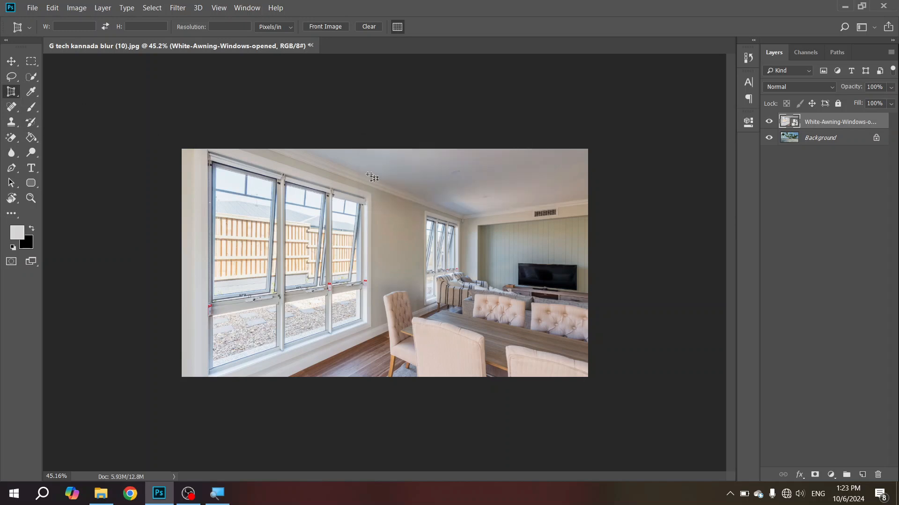
pyautogui.click(208, 154)
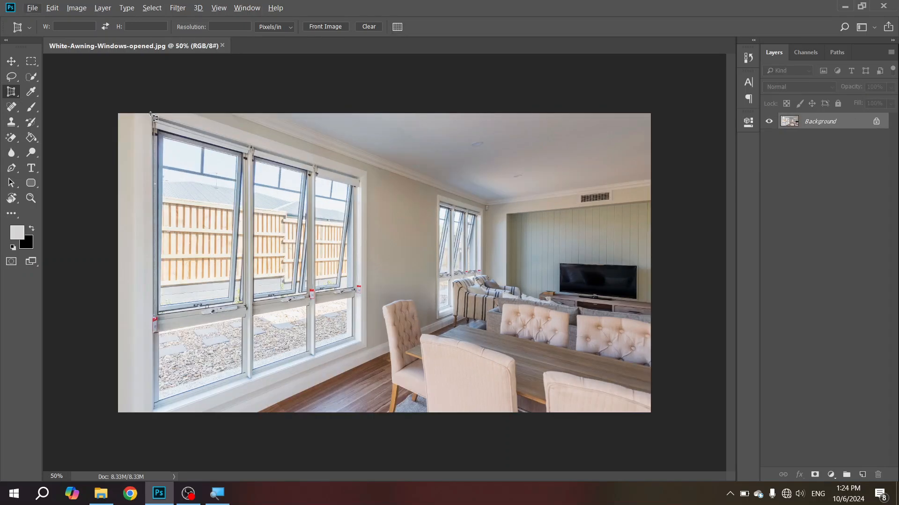
# Step: Draw a perspective crop over the large window in White-Awning-Windows-opened.jpg, fit its corners to the slanted frame, and apply it
pyautogui.moveTo(151, 115); pyautogui.dragTo(365, 350)
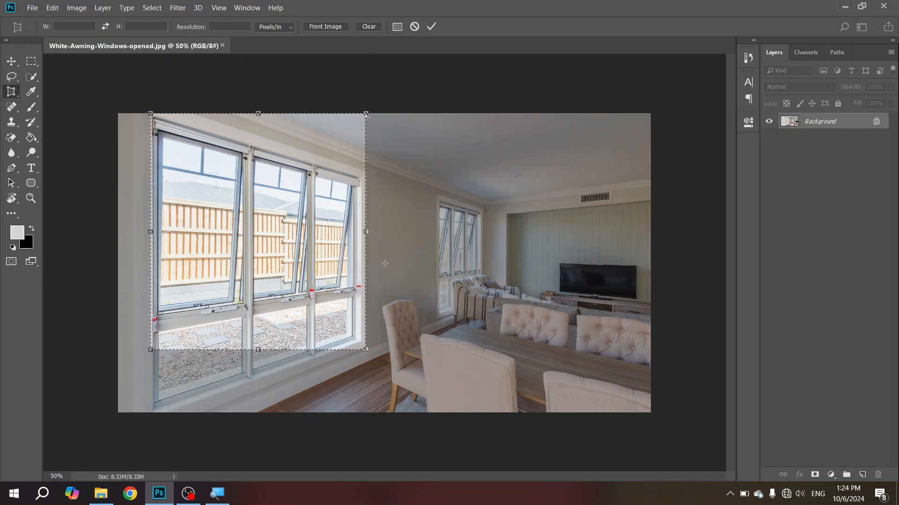
pyautogui.moveTo(366, 113); pyautogui.dragTo(360, 179)
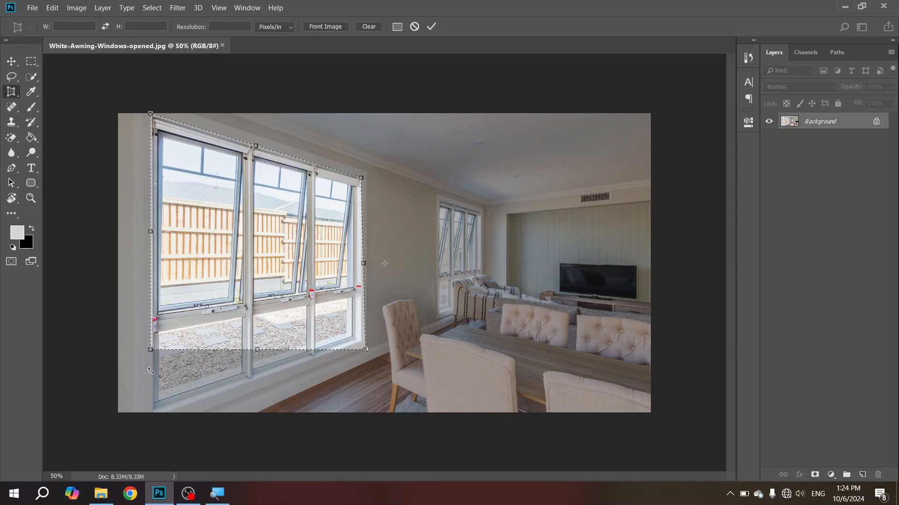
pyautogui.moveTo(151, 354); pyautogui.dragTo(154, 413)
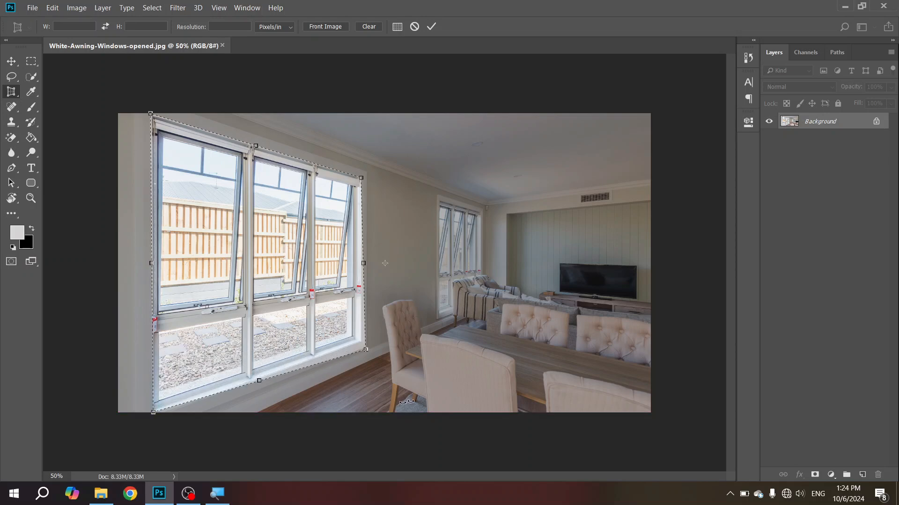
pyautogui.moveTo(368, 352); pyautogui.dragTo(366, 345)
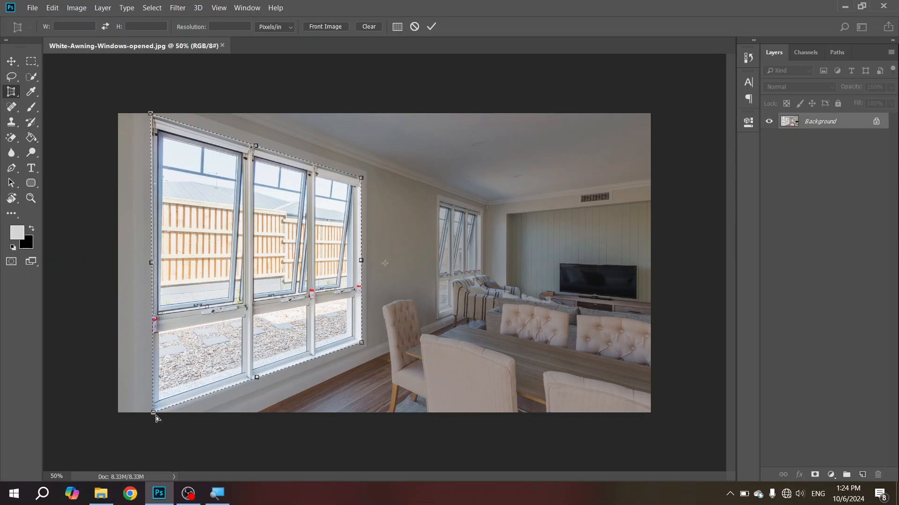
pyautogui.moveTo(155, 415); pyautogui.dragTo(160, 421)
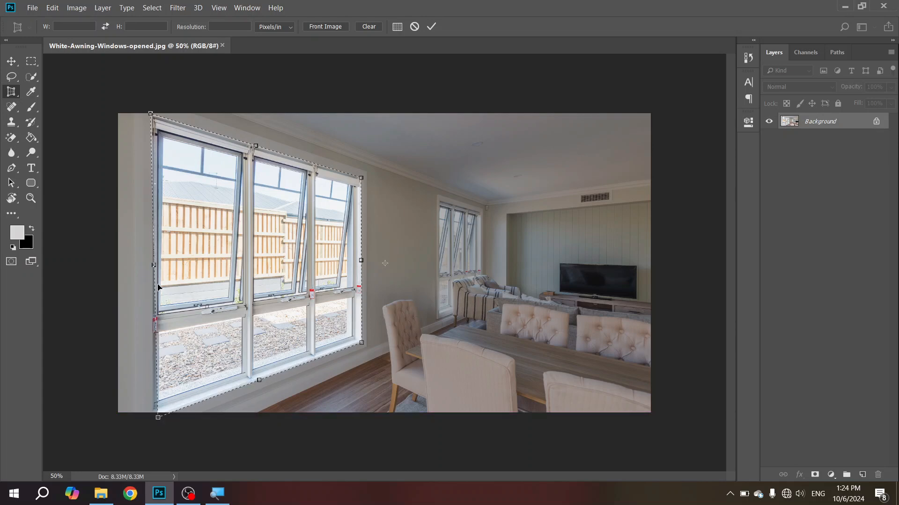
pyautogui.moveTo(158, 418); pyautogui.dragTo(155, 418)
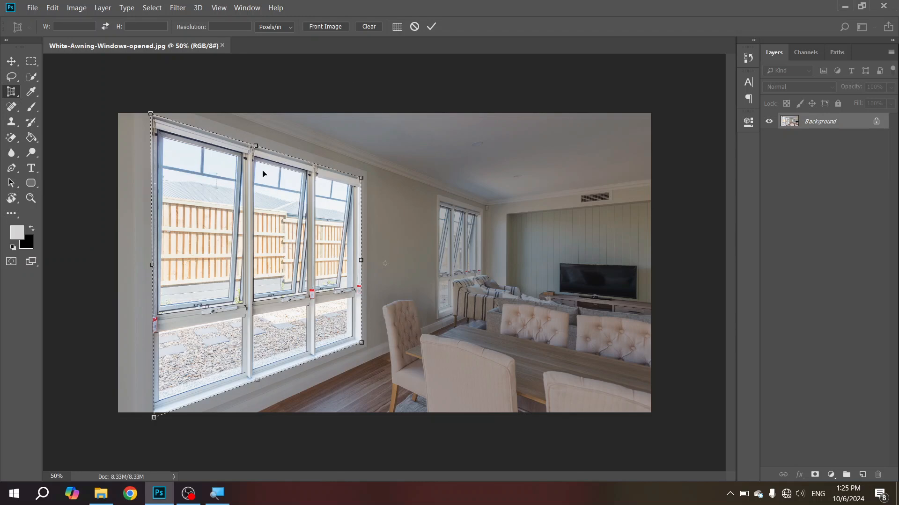
pyautogui.click(433, 24)
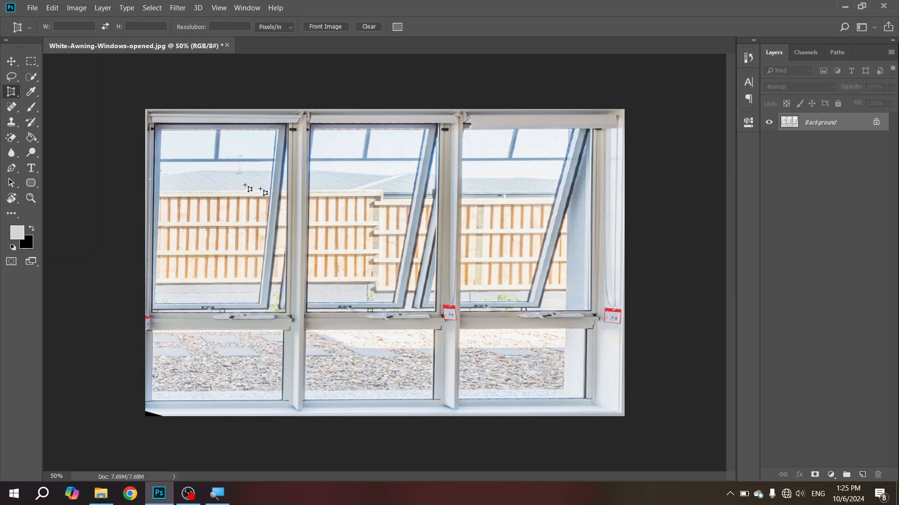
# Step: Switch from the Perspective Crop tool to the standard Crop tool
pyautogui.rightClick(16, 89)
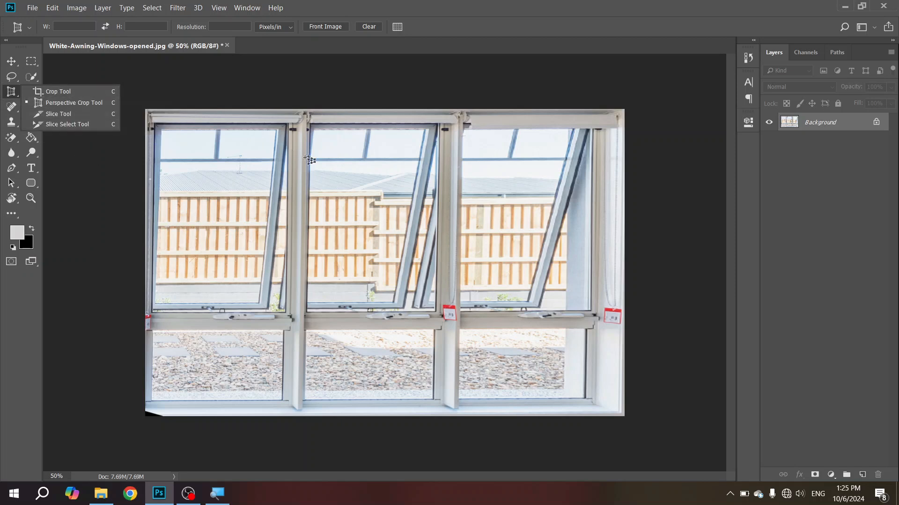
pyautogui.click(293, 145)
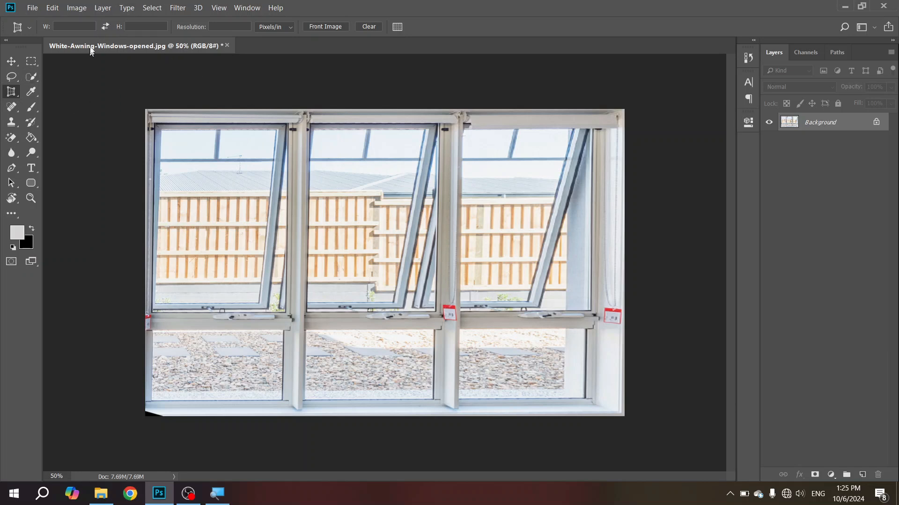
pyautogui.rightClick(12, 92)
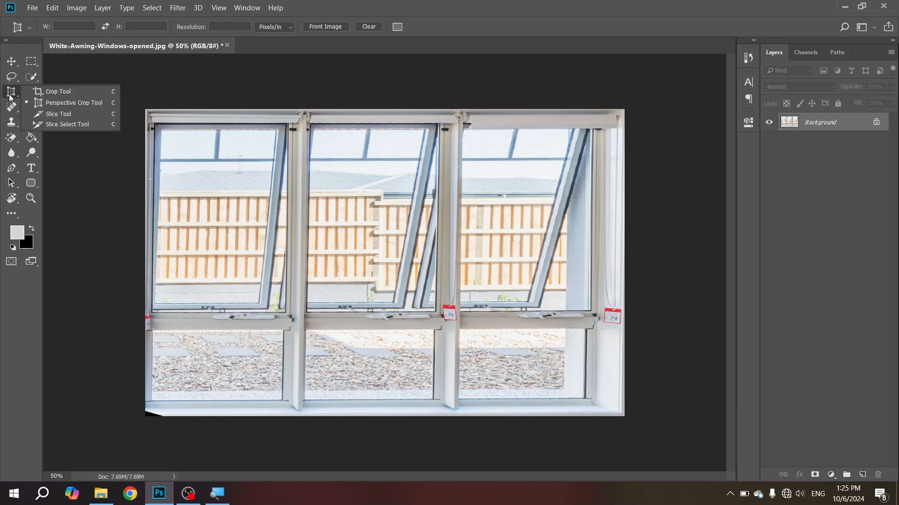
pyautogui.click(52, 90)
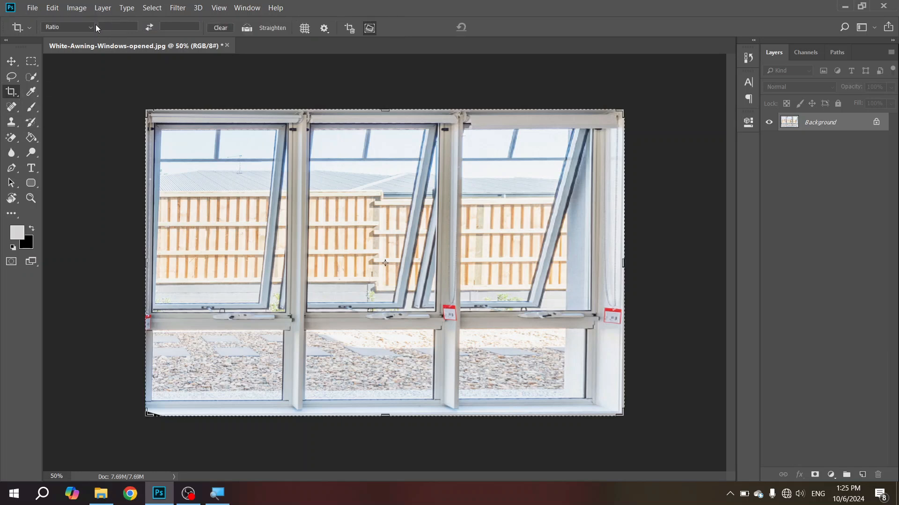
# Step: Review the Crop tool's ratio and size presets, overlay guides, and Content-Aware setting
pyautogui.click(94, 26)
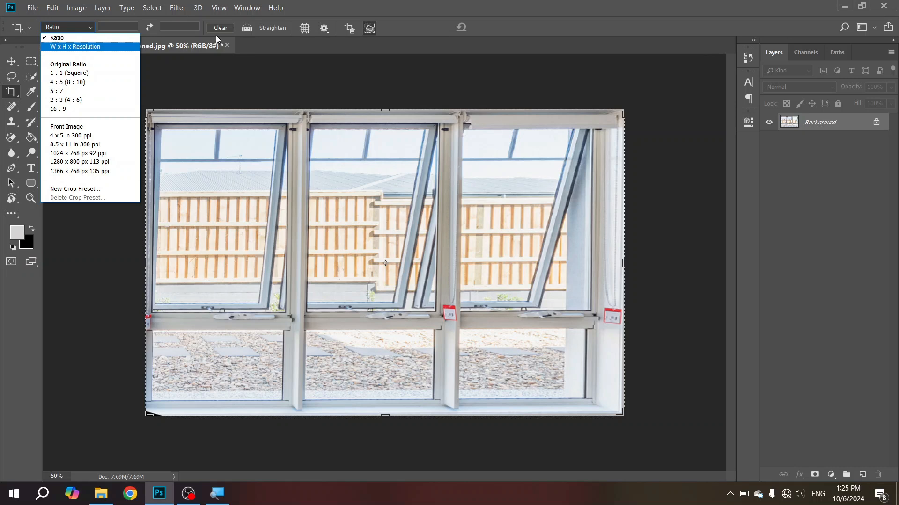
pyautogui.click(193, 33)
pyautogui.click(91, 28)
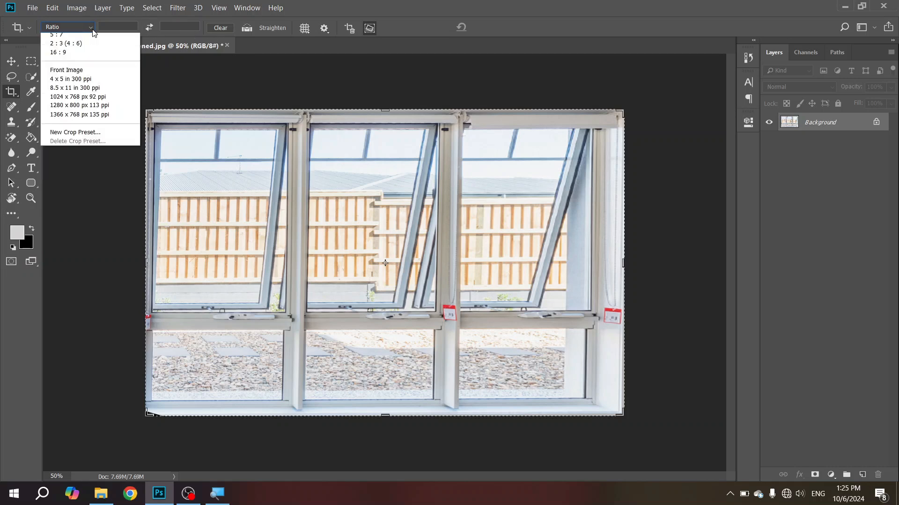
pyautogui.click(353, 7)
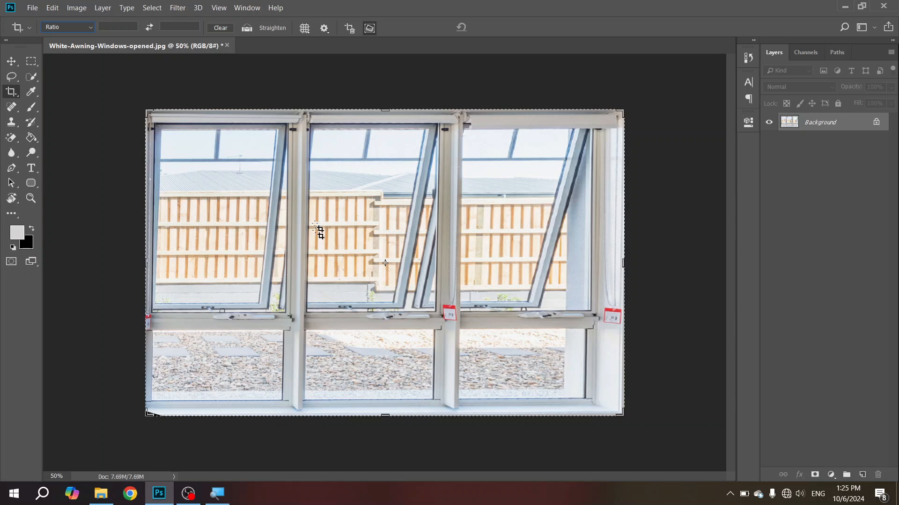
pyautogui.click(304, 28)
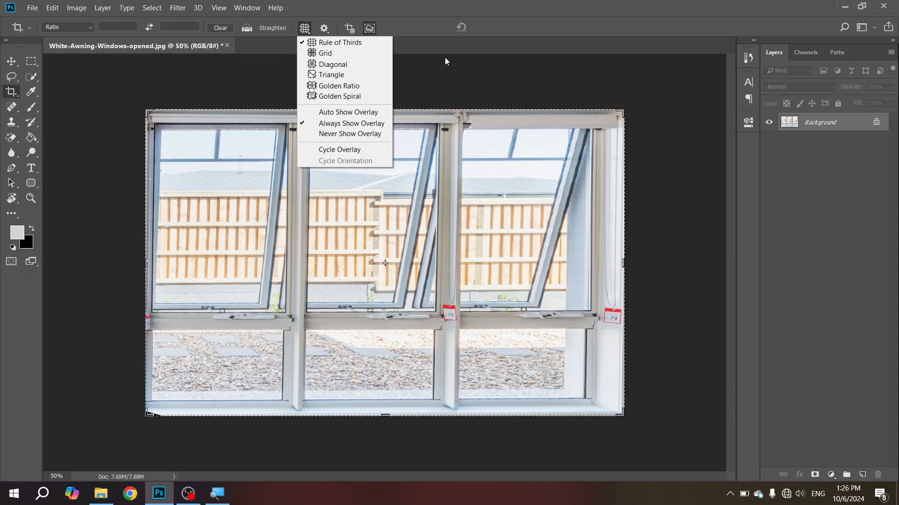
pyautogui.click(418, 30)
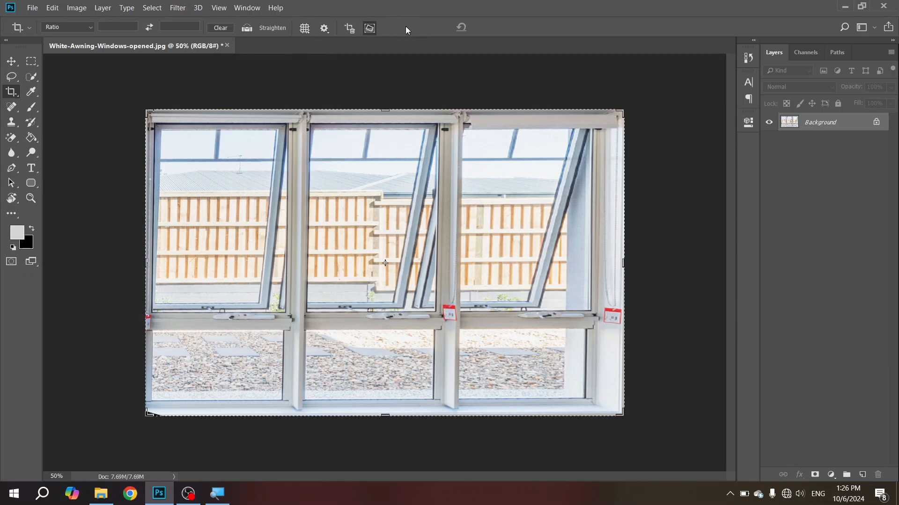
pyautogui.click(370, 29)
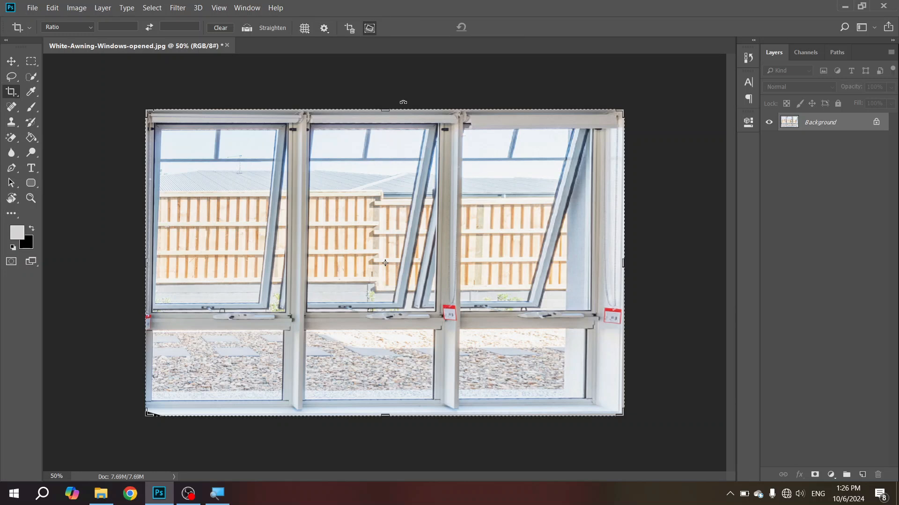